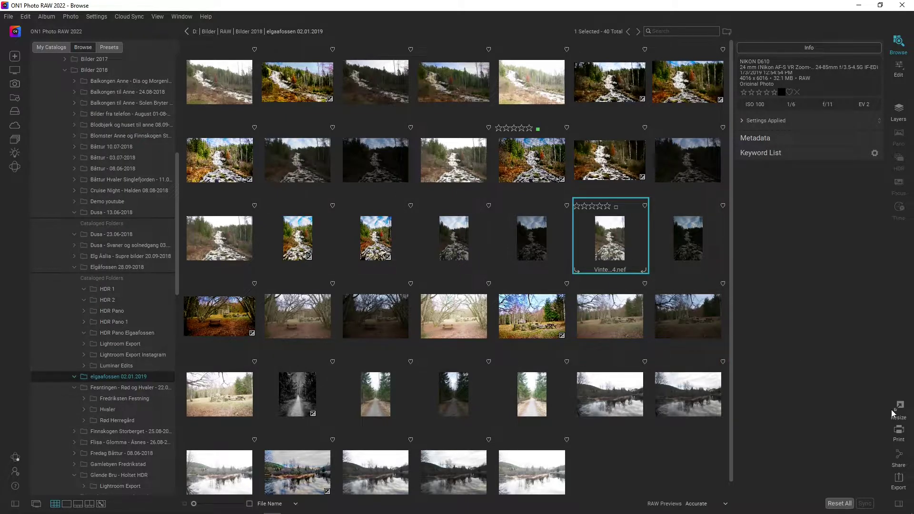
Open the _DSC0774.nef photo for editing and adjust its tone with AI Auto, exposure -0.6 and contrast 13.
double_click(611, 242)
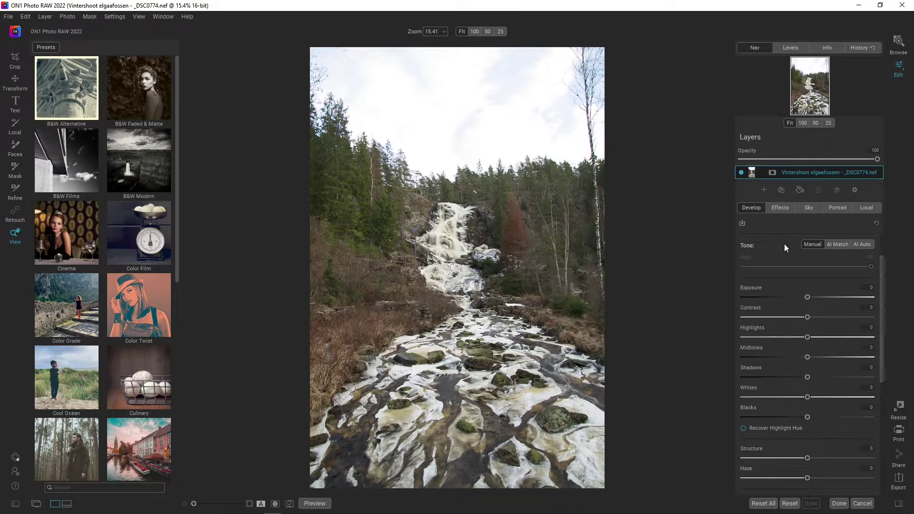
left_click(865, 246)
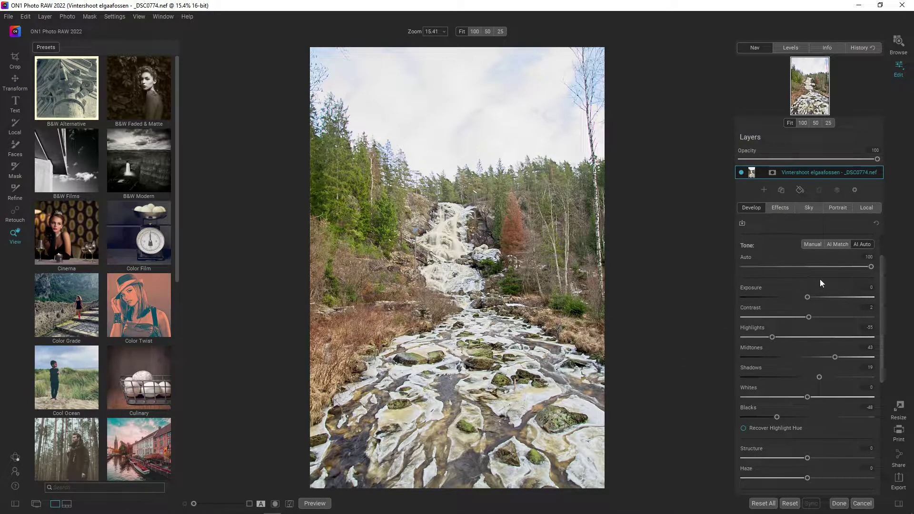
left_click_drag(808, 297, 799, 298)
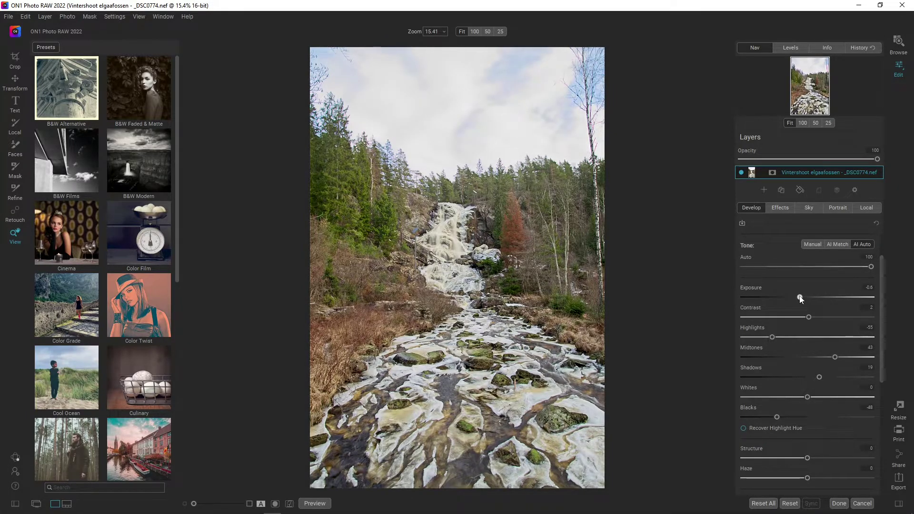
left_click_drag(882, 295, 882, 318)
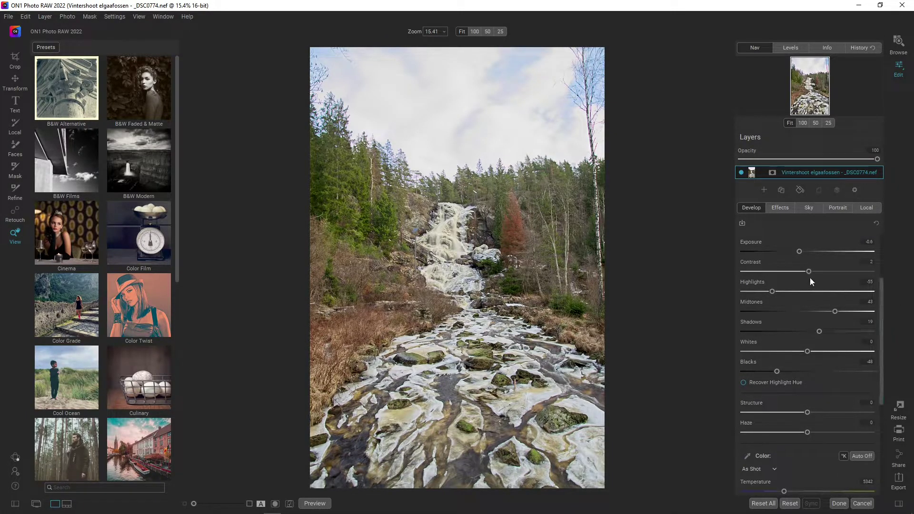
left_click_drag(808, 271, 816, 272)
left_click_drag(880, 343, 880, 365)
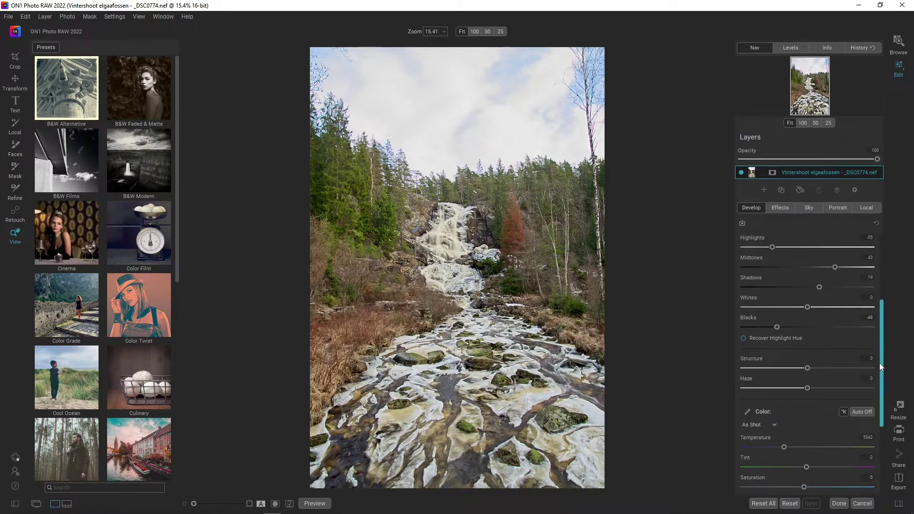
Show the histogram with clipping warnings and refine the tone to exposure -1.15, contrast 15 and shadows 50.
left_click(792, 48)
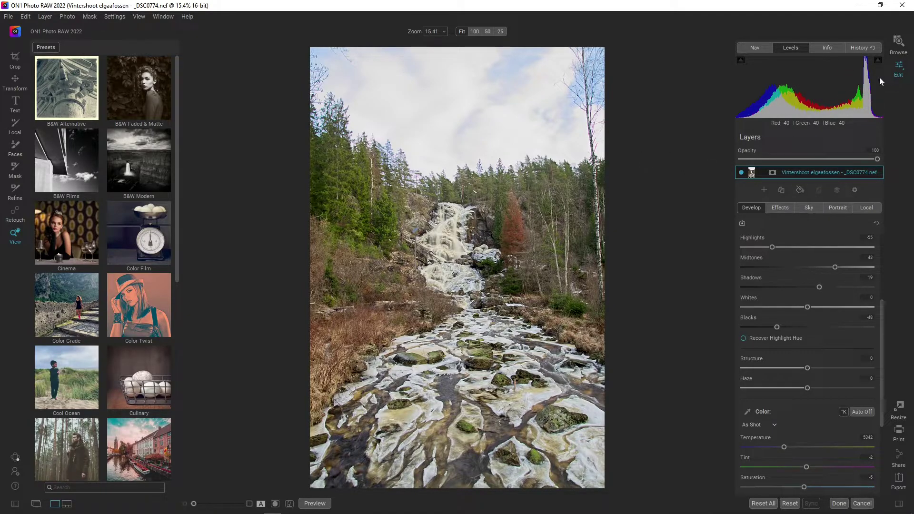
key("j")
scroll(882, 304, "up", 2)
scroll(880, 278, "up", 3)
left_click_drag(800, 300, 788, 300)
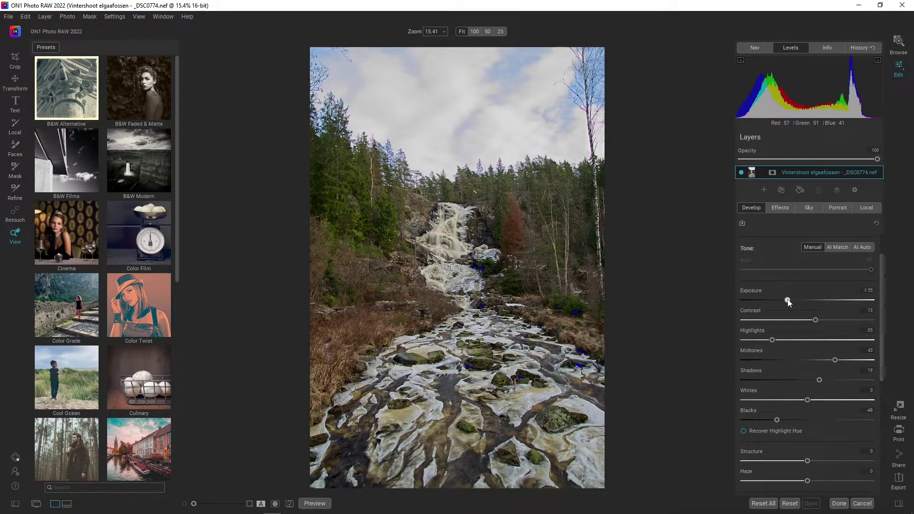
left_click_drag(820, 380, 839, 381)
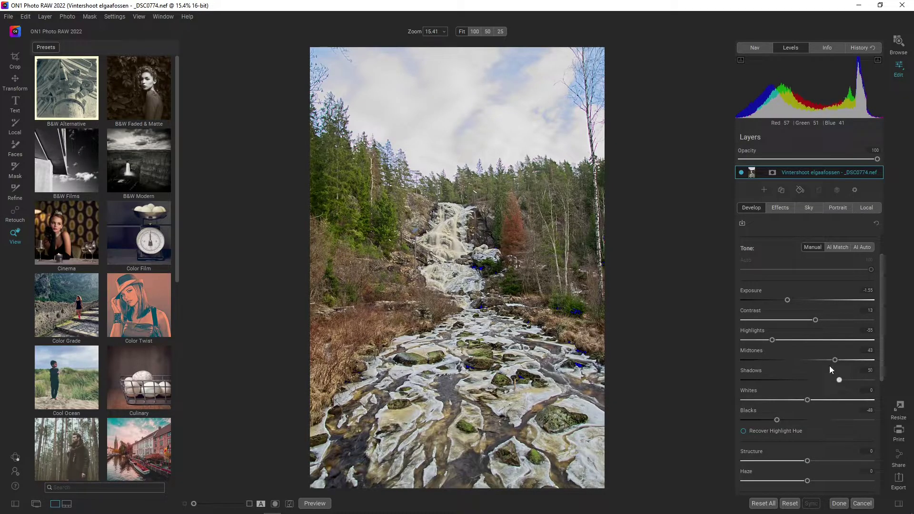
left_click_drag(788, 300, 817, 320)
Apply automatic white balance to the photo, copy its temperature value and set vibrance to 22.
scroll(882, 314, "down", 5)
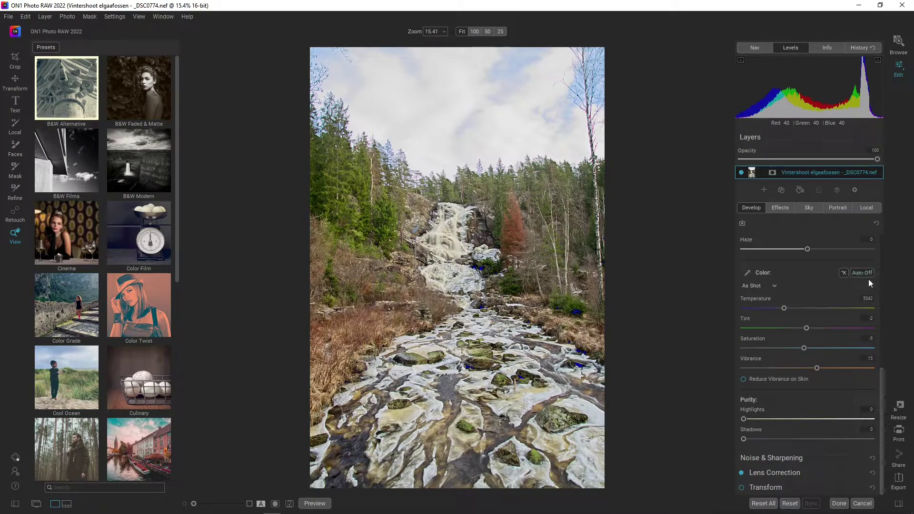
left_click(862, 273)
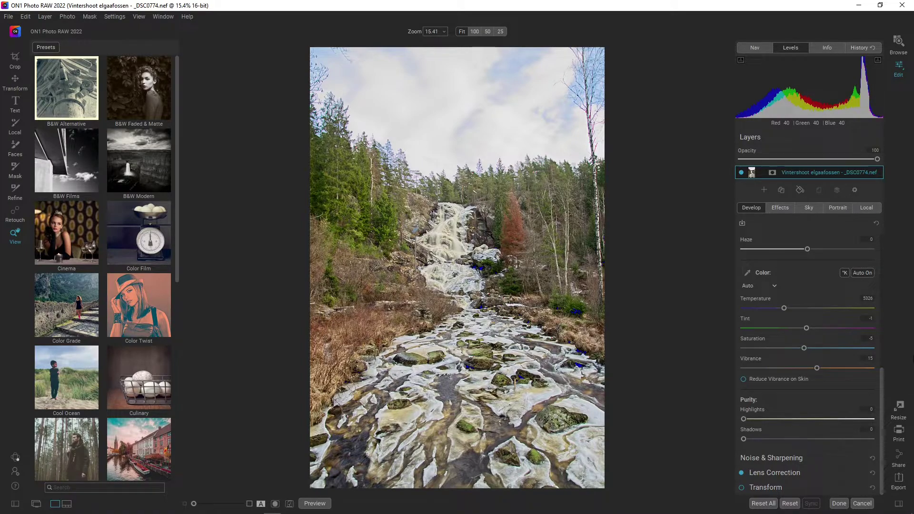
left_click(868, 299)
right_click(868, 300)
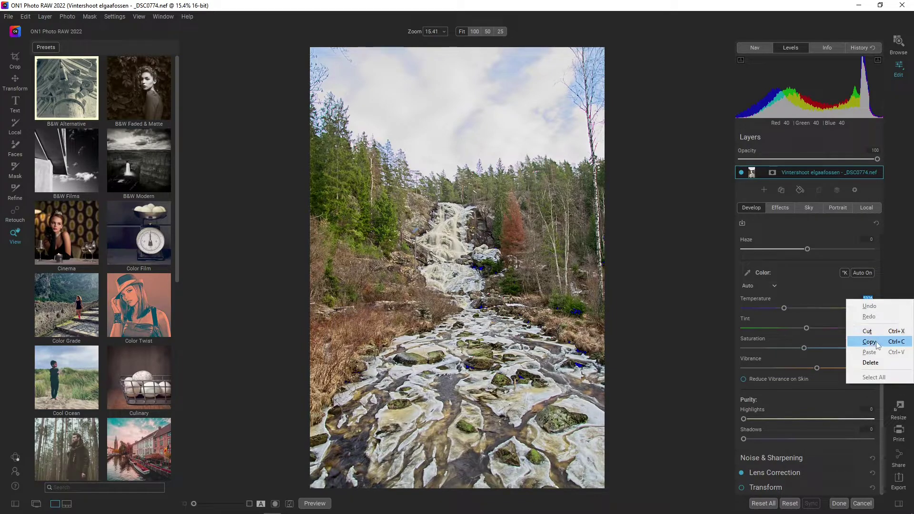
left_click(869, 342)
left_click_drag(817, 368, 821, 369)
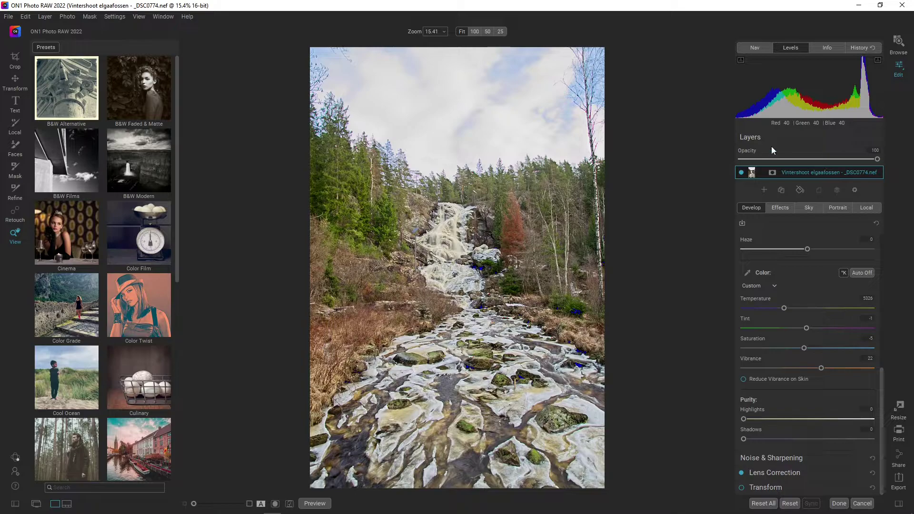
Mask out the sky of the _DSC0774.nef layer with the automatic Mask Sky command.
left_click(89, 16)
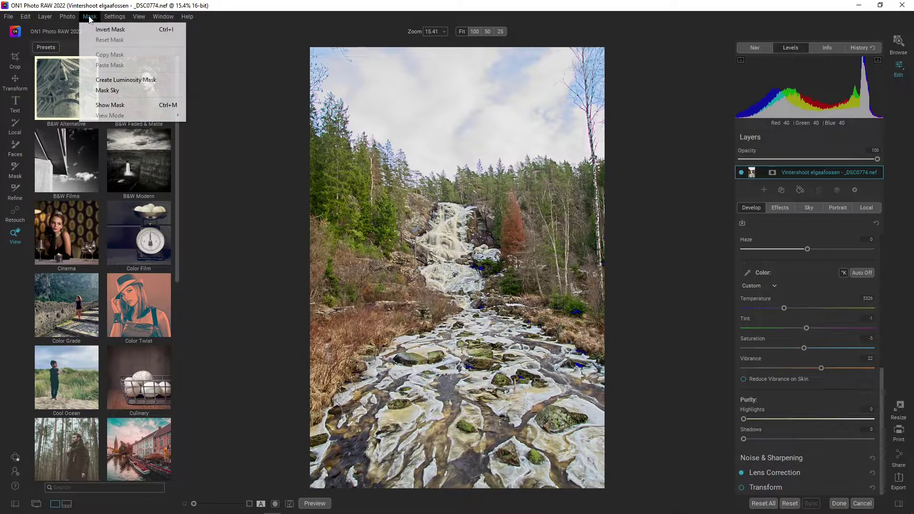
left_click(135, 89)
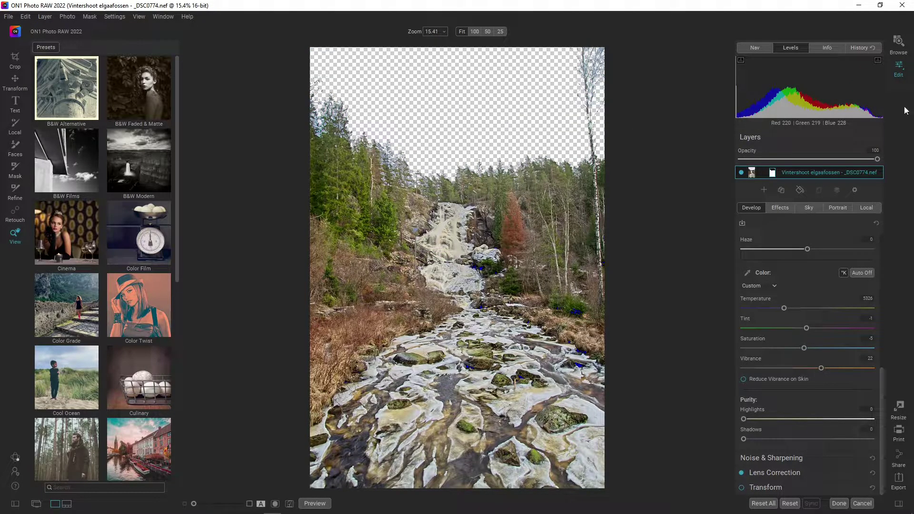
Add the darker exposure _DSC0773.nef as a layer and place it below the _DSC0774.nef layer.
left_click(765, 189)
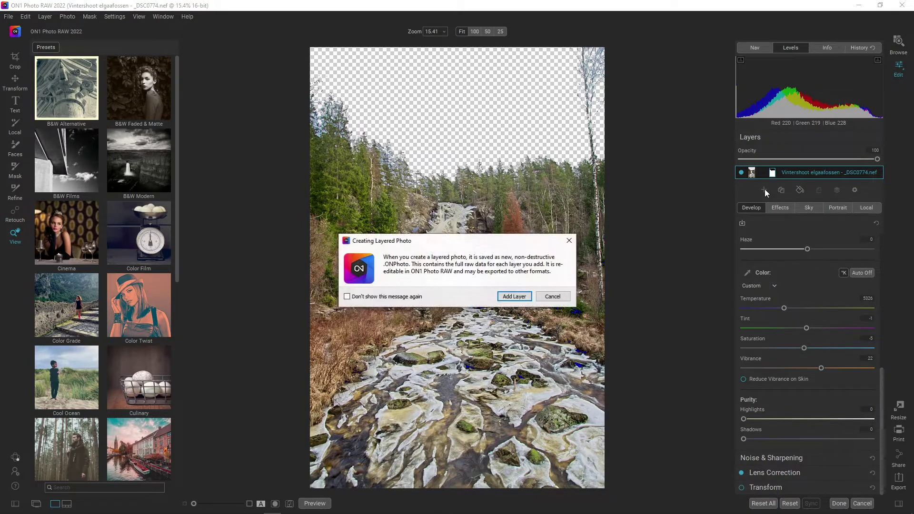
left_click(514, 297)
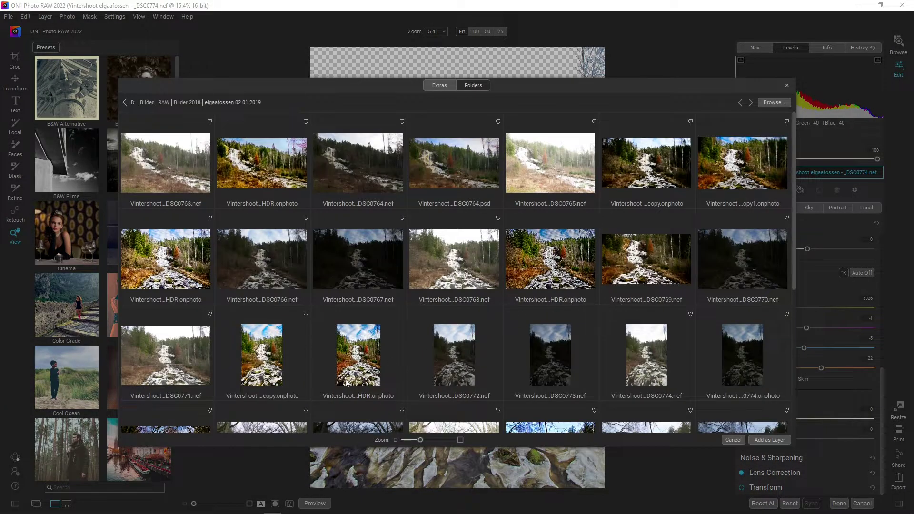
left_click(753, 358)
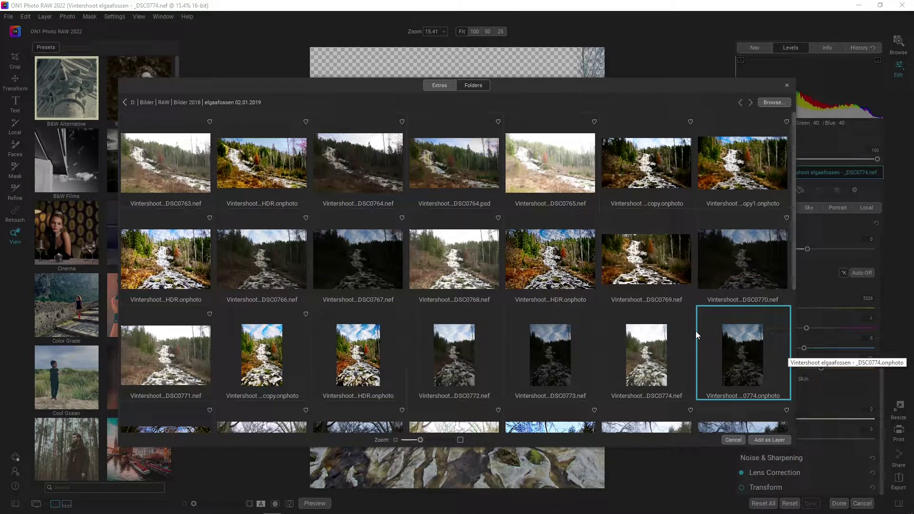
left_click(553, 361)
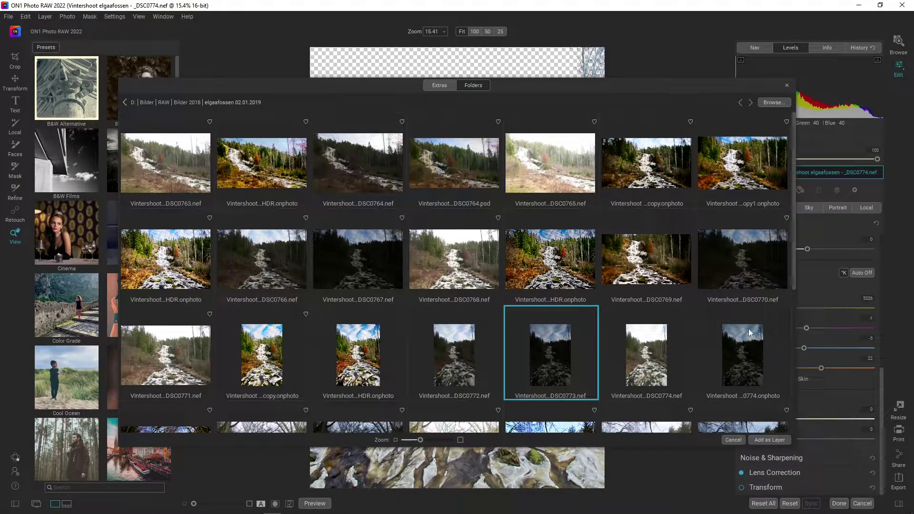
key("Return")
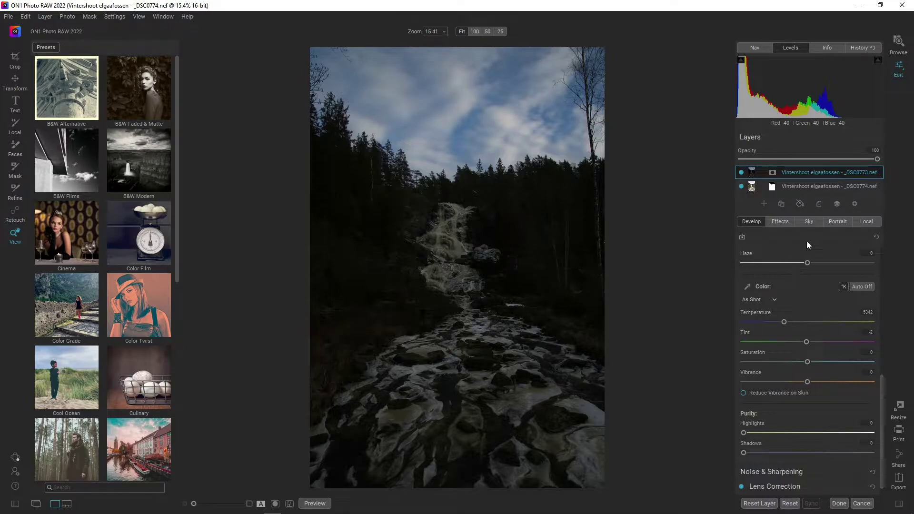
left_click_drag(812, 174, 812, 188)
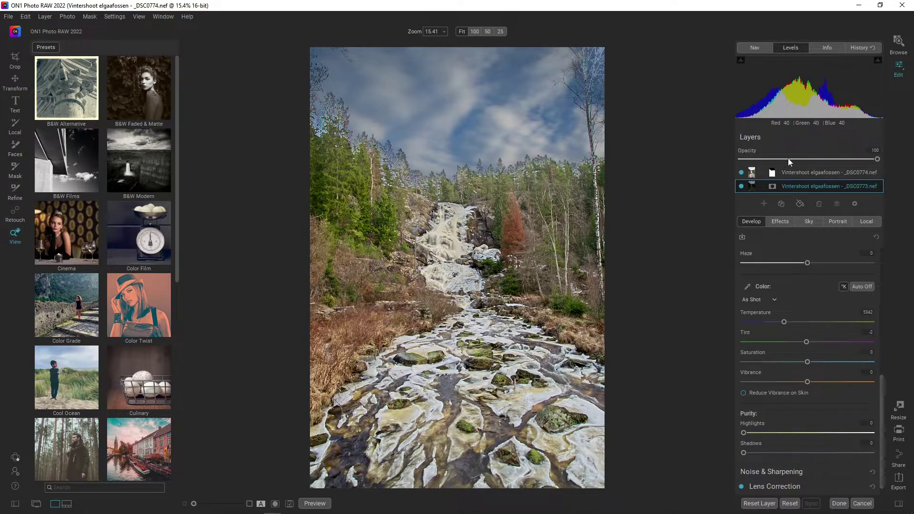
Hide the _DSC0774.nef layer and give the _DSC0773.nef layer automatic white balance, the copied temperature of 5326 and vibrance 19.
left_click(742, 172)
left_click(864, 289)
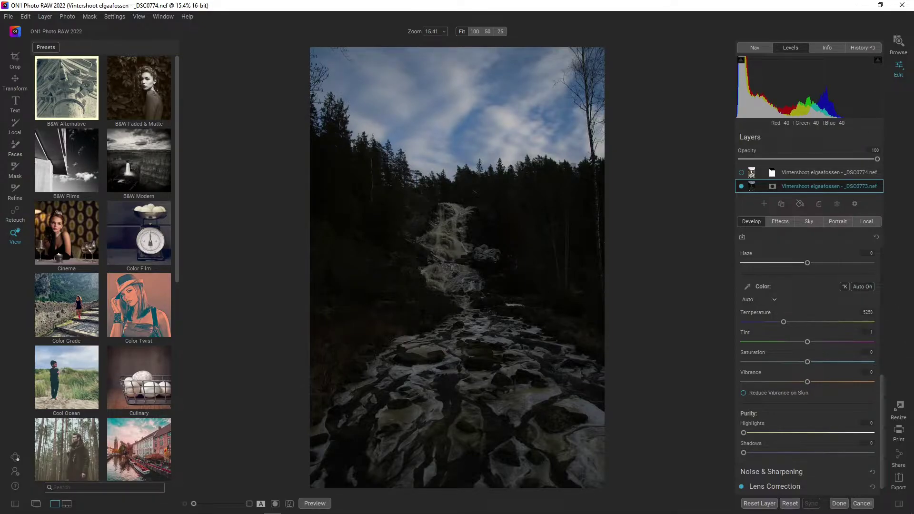
left_click(866, 312)
right_click(866, 312)
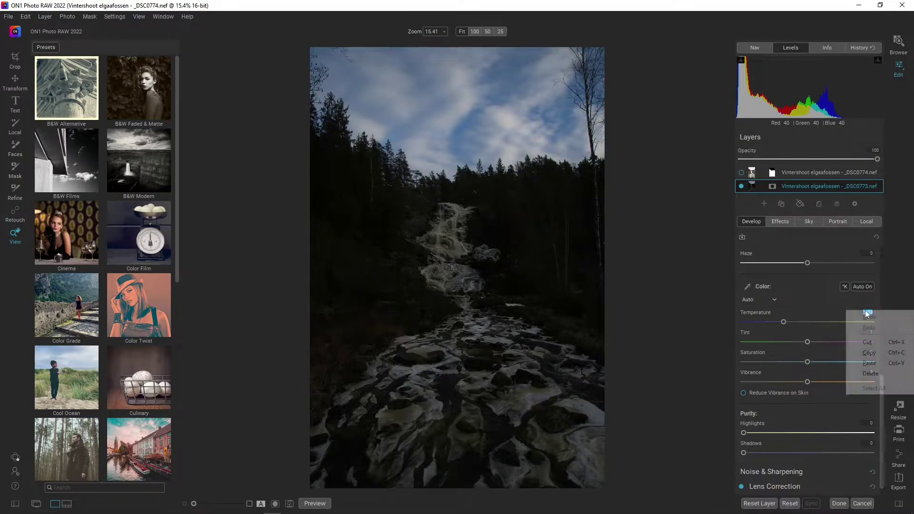
left_click(870, 363)
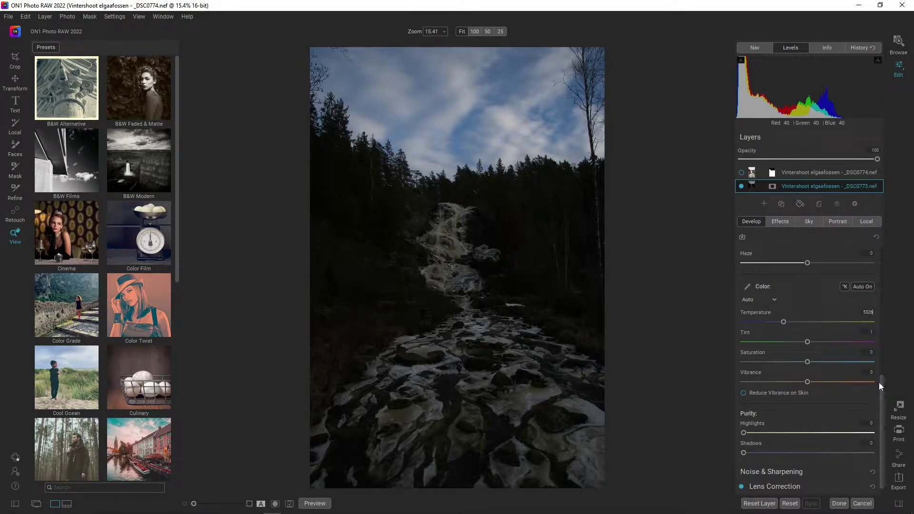
left_click_drag(807, 382, 824, 382)
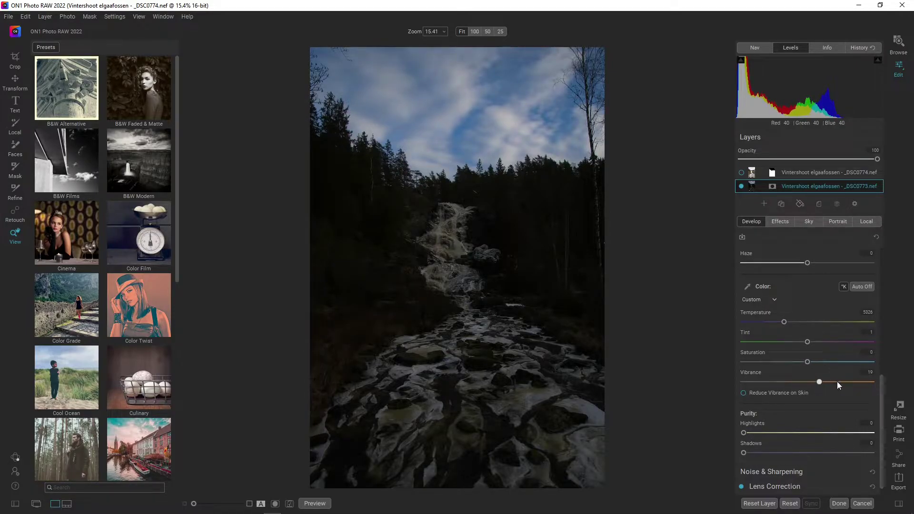
Apply AI Auto tone to the _DSC0773.nef layer and show the _DSC0774.nef layer again.
left_click_drag(880, 384, 879, 237)
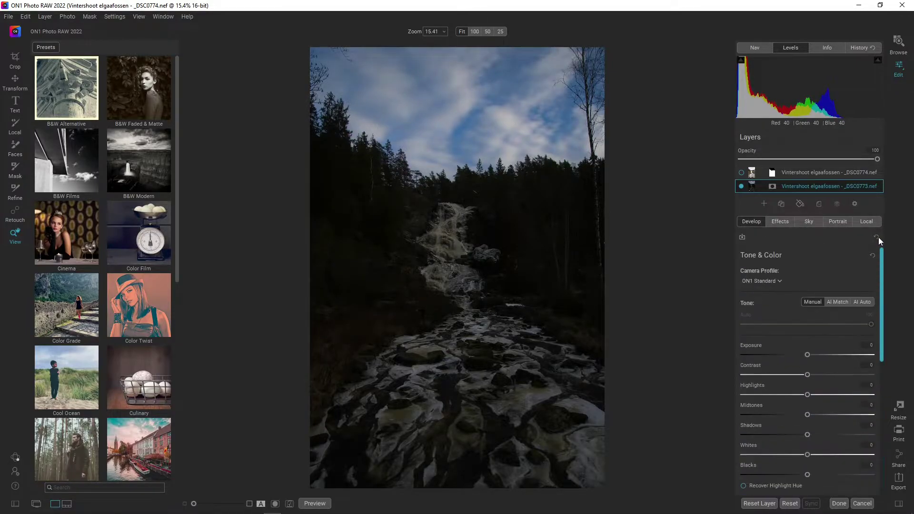
left_click(864, 302)
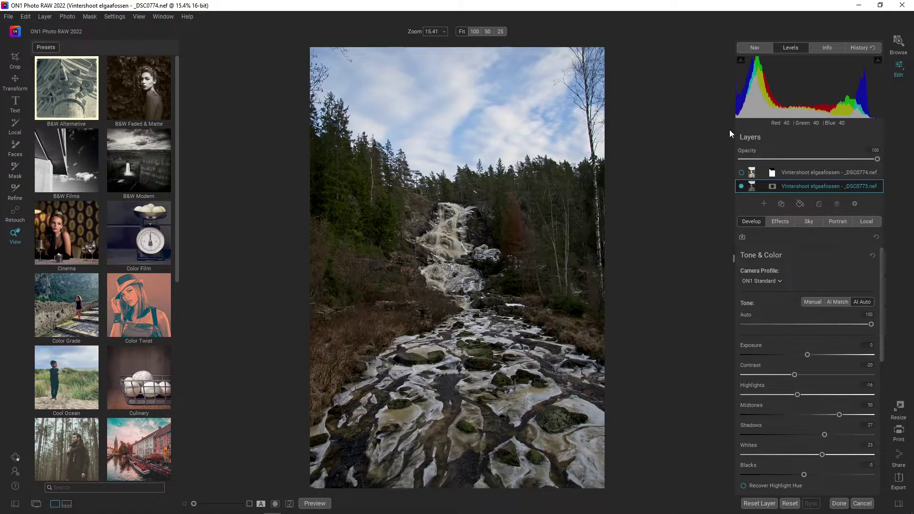
left_click(741, 173)
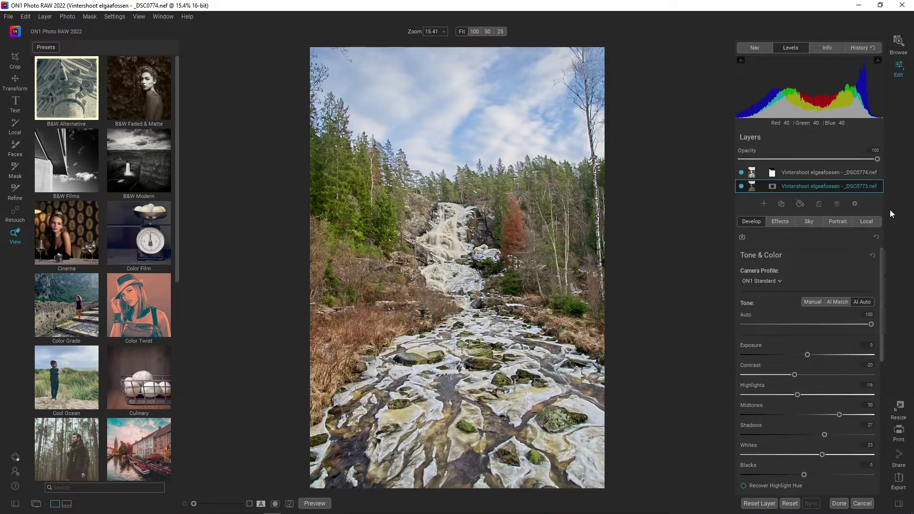
Feather the sky mask of the _DSC0774.nef layer to 26 while checking the treeline at 100% zoom.
left_click(792, 174)
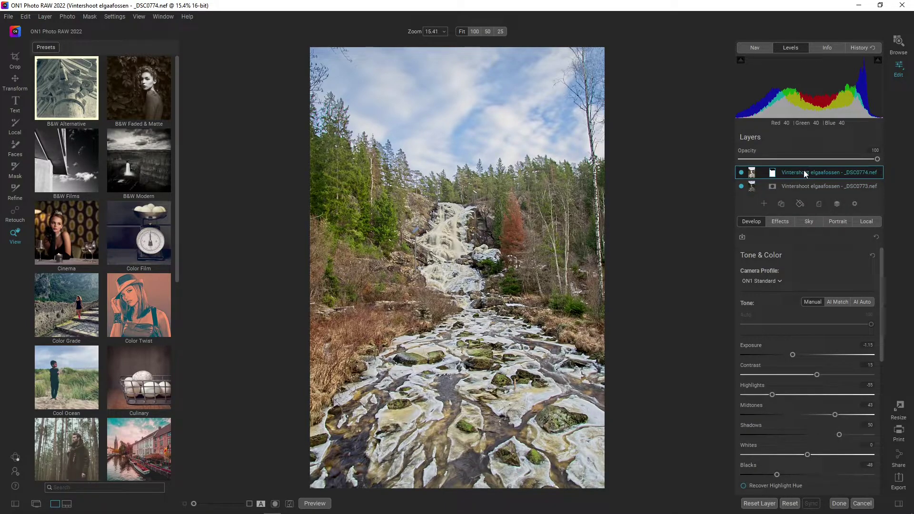
left_click(418, 175)
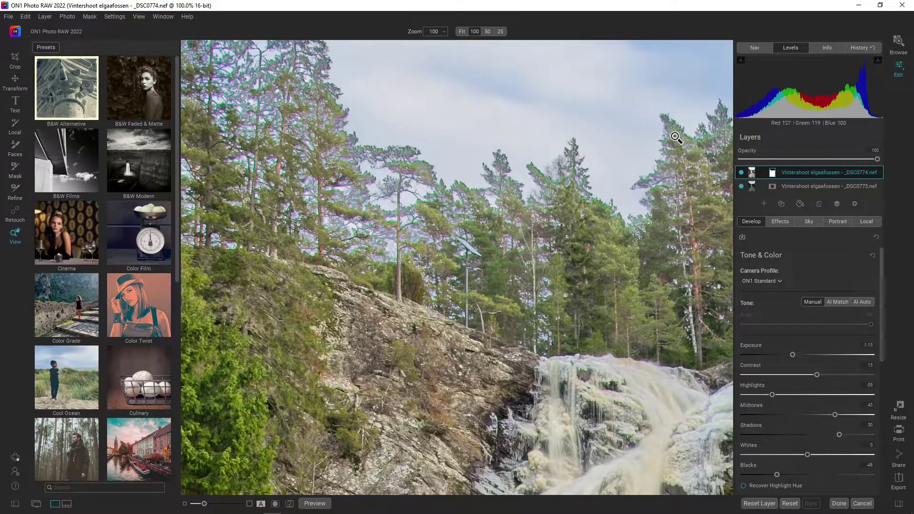
left_click(772, 174)
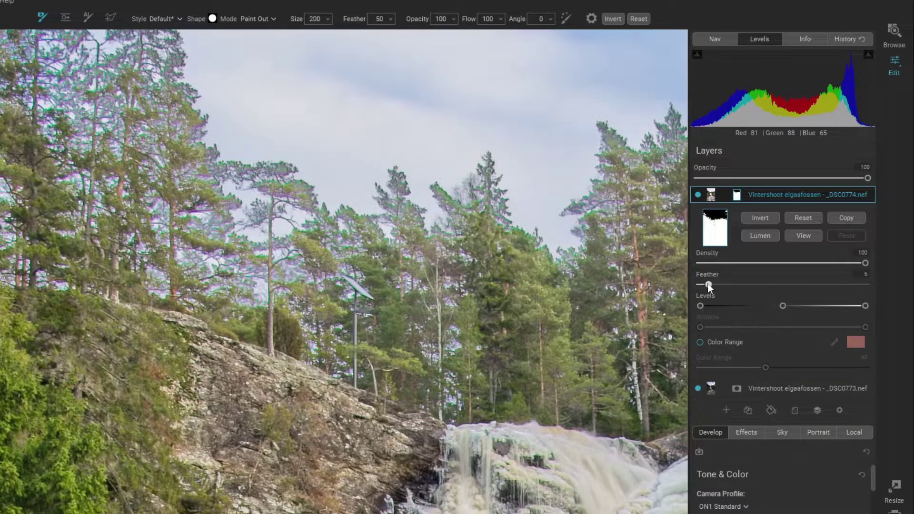
left_click_drag(731, 284, 743, 283)
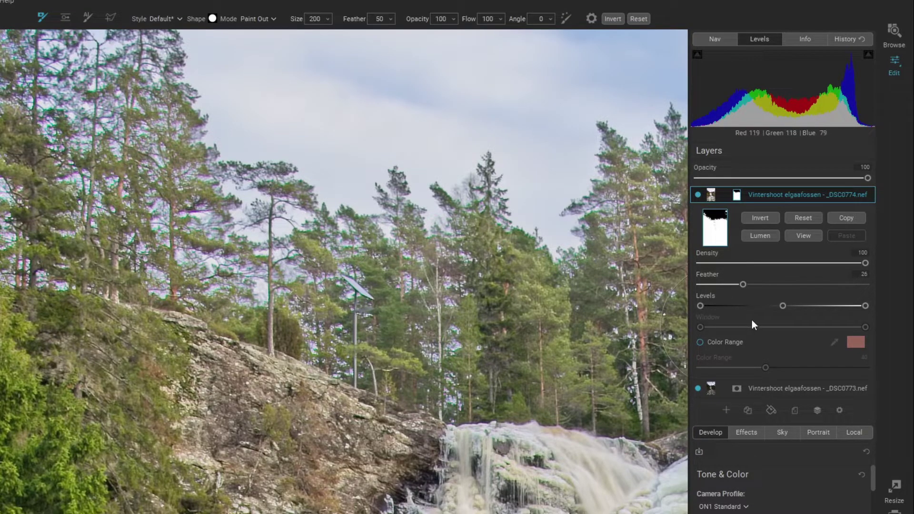
Examine the feathered mask on its own and the whole blended photo, and close the layer's mask settings.
left_click(804, 233)
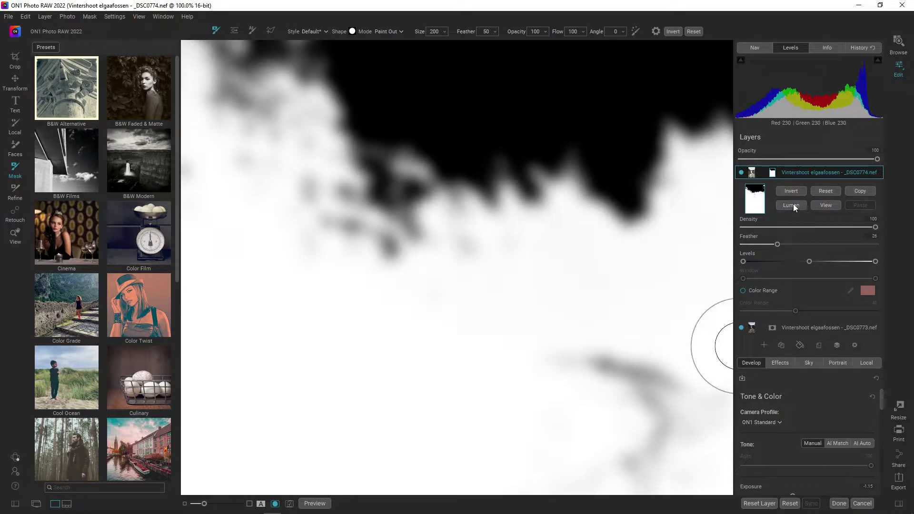
left_click(827, 208)
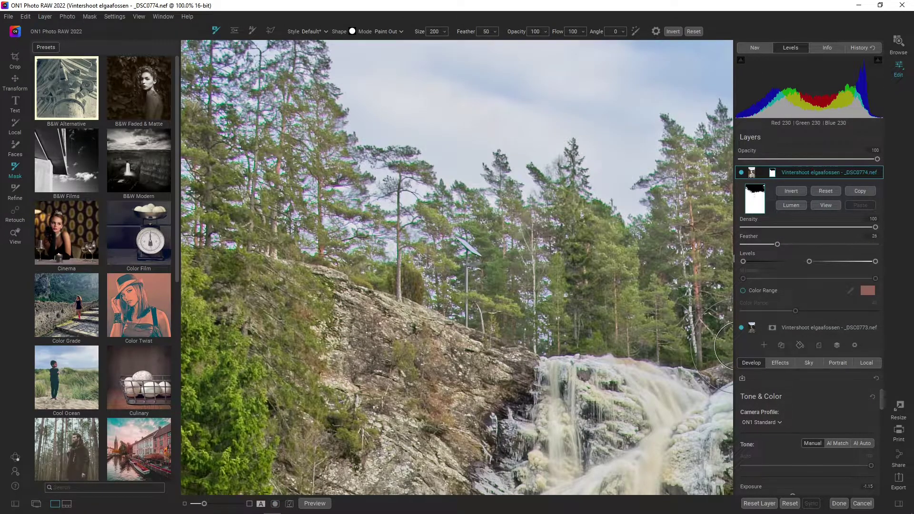
left_click(764, 49)
left_click(795, 122)
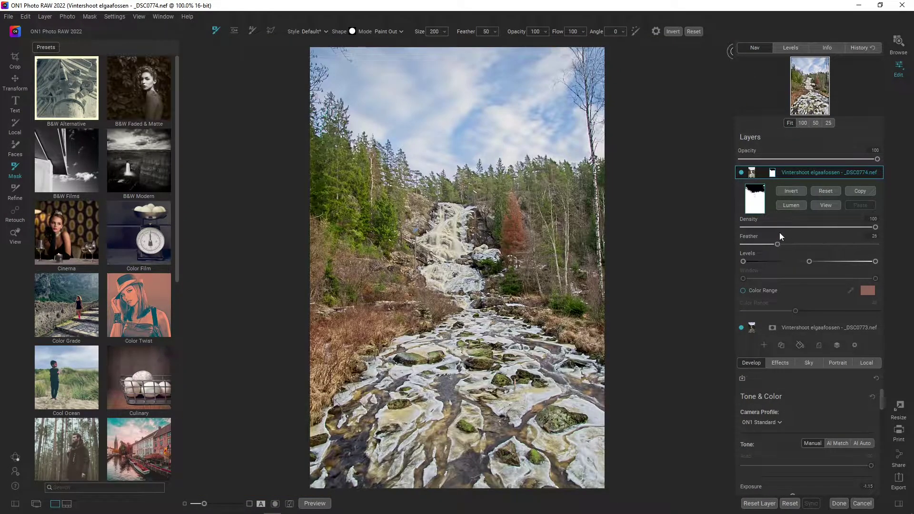
left_click(766, 180)
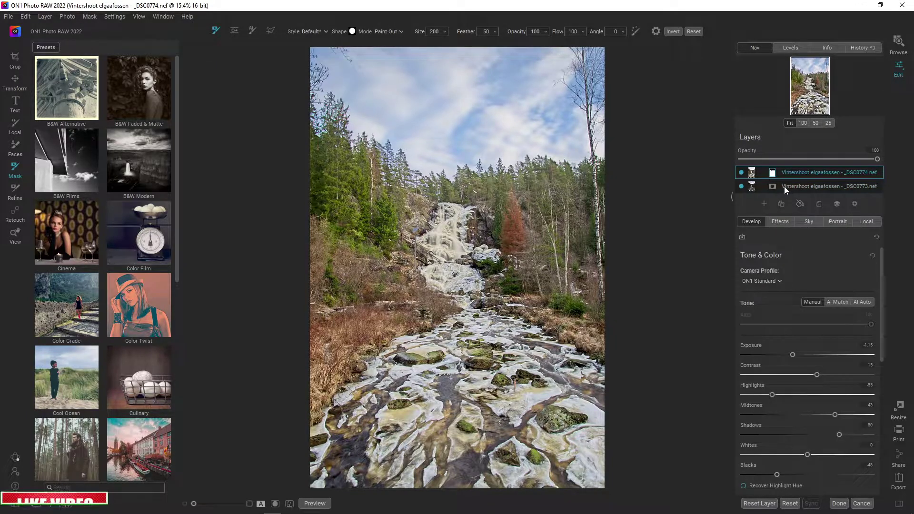
Compare the two exposures by toggling layer visibility, and set the _DSC0774.nef layer's highlights to -62 and exposure to -1.4.
left_click(791, 185)
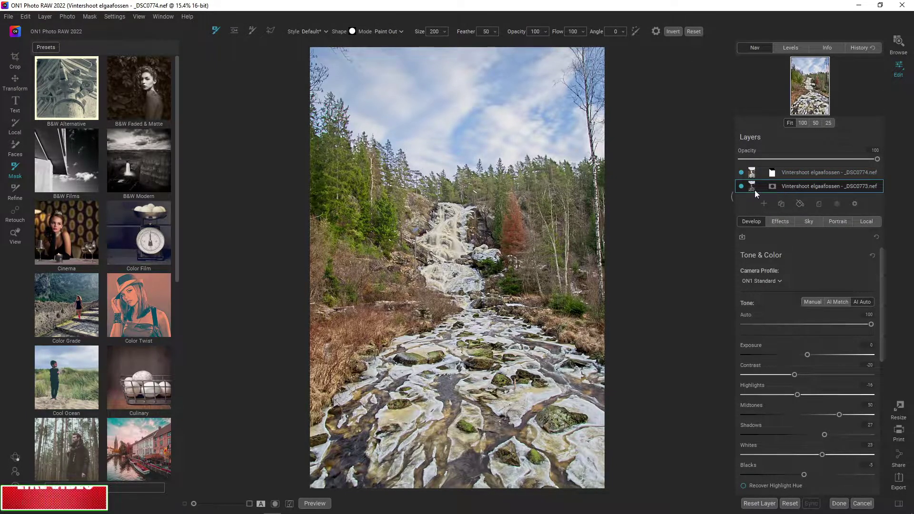
left_click(742, 173)
left_click(742, 173)
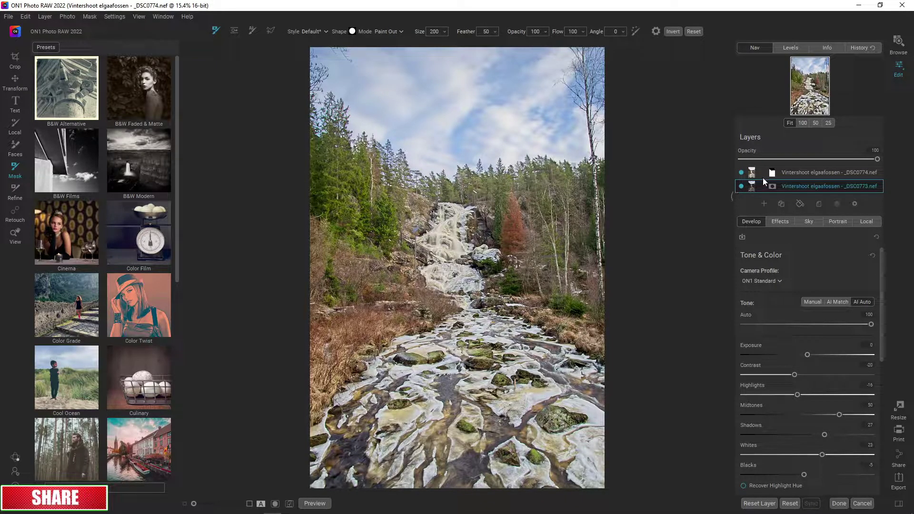
left_click(786, 171)
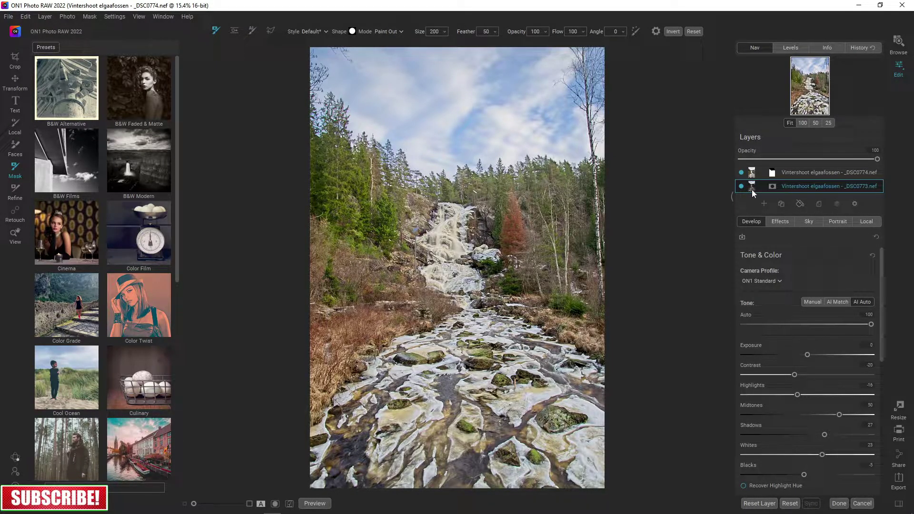
left_click(742, 187)
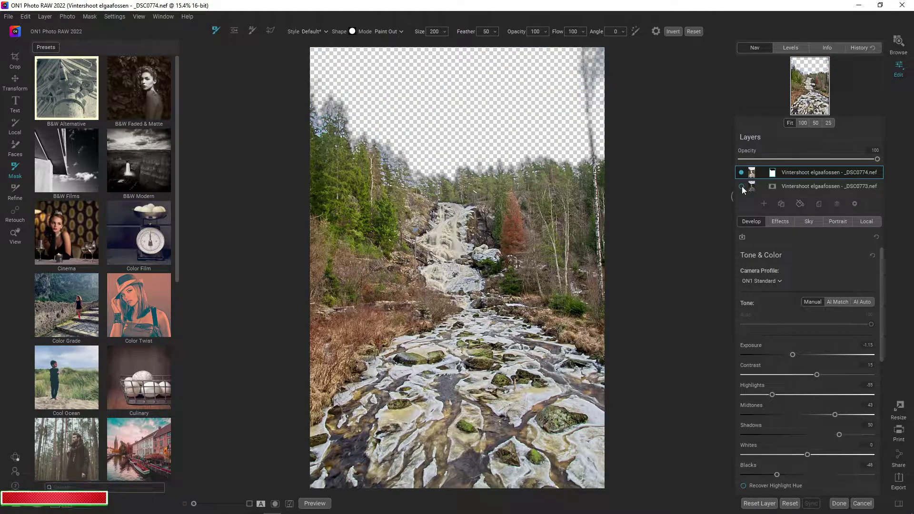
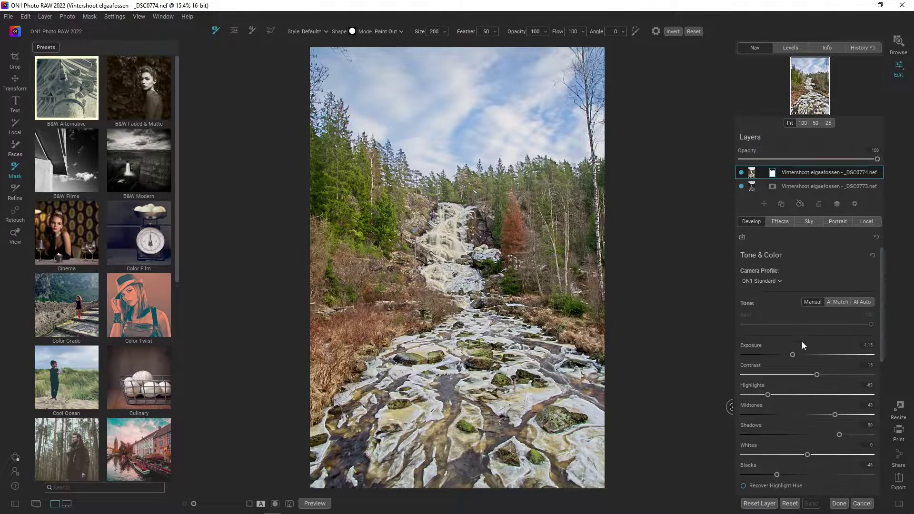
left_click_drag(793, 355, 790, 355)
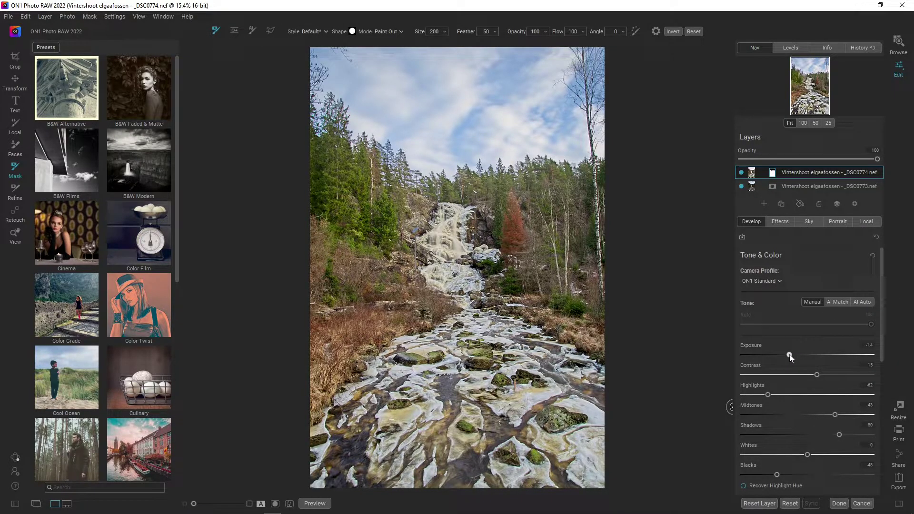
Try a Glow filter with the Normal style on the masked _DSC0774.nef layer alone, and remove the filter.
left_click(786, 224)
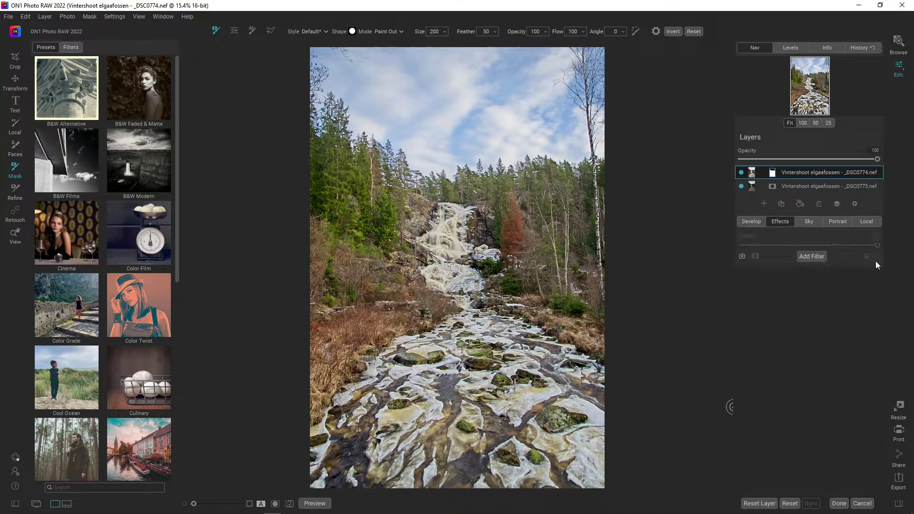
left_click(820, 261)
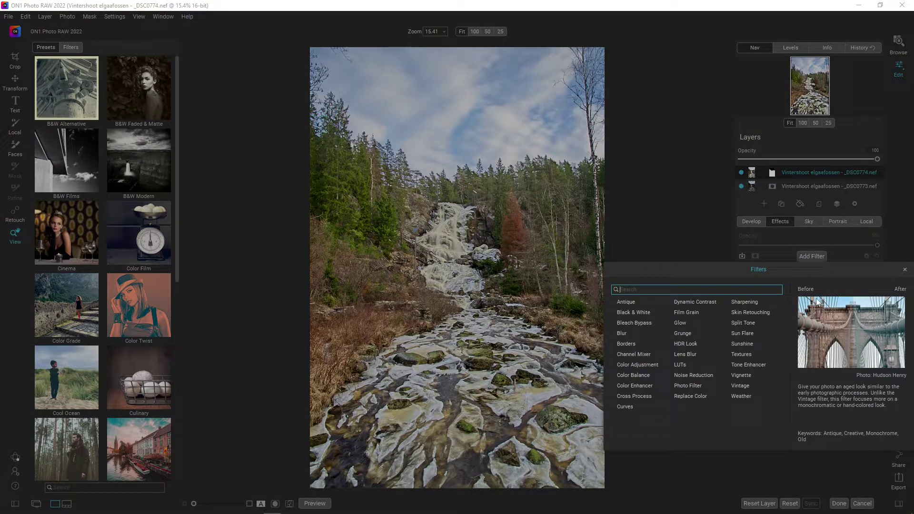
left_click(711, 323)
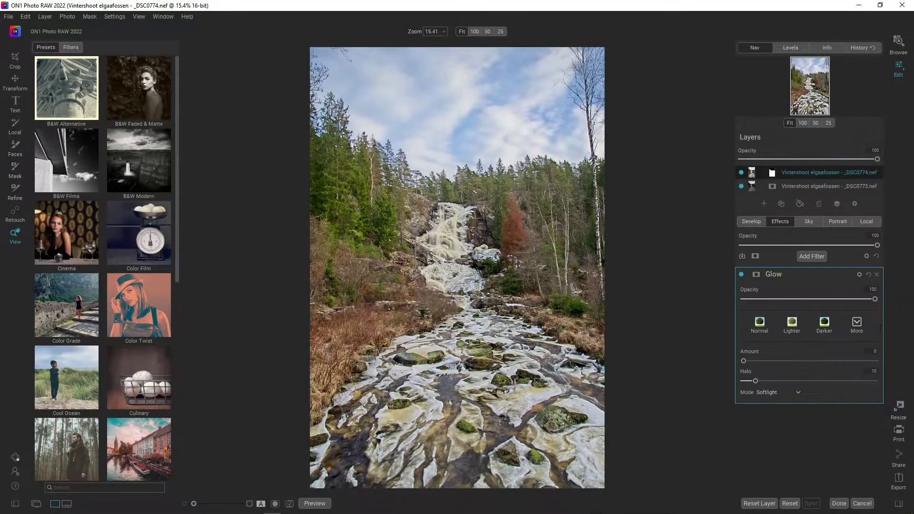
left_click(761, 325)
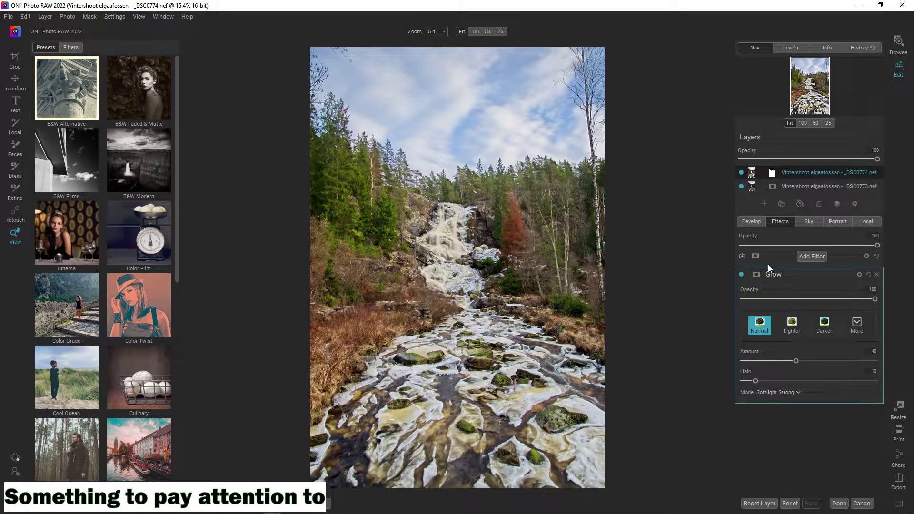
left_click(816, 186)
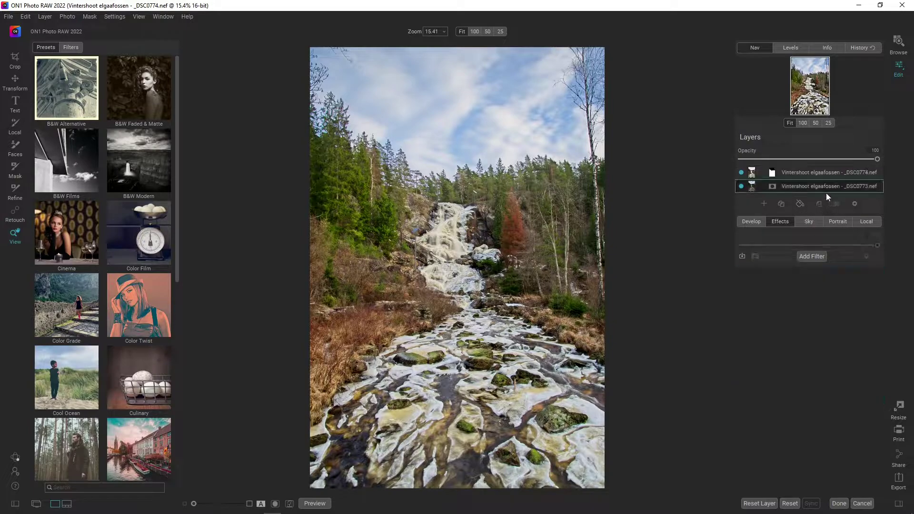
left_click(812, 173)
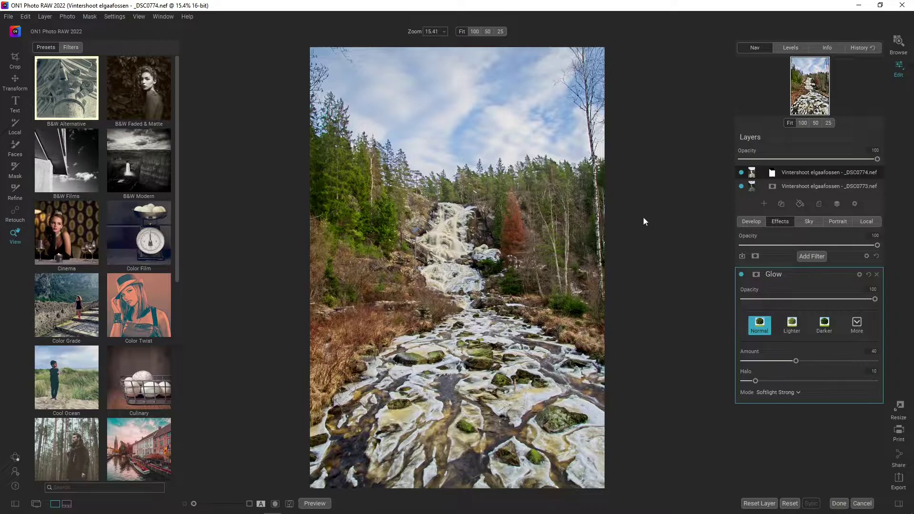
left_click(877, 276)
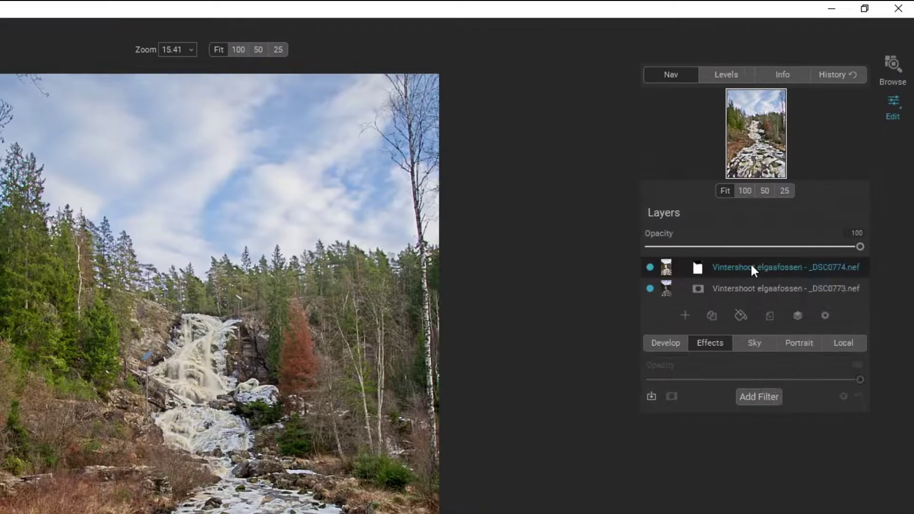
Create a new stamped layer above the two exposures and give it a Glow filter with the Normal style.
right_click(752, 268)
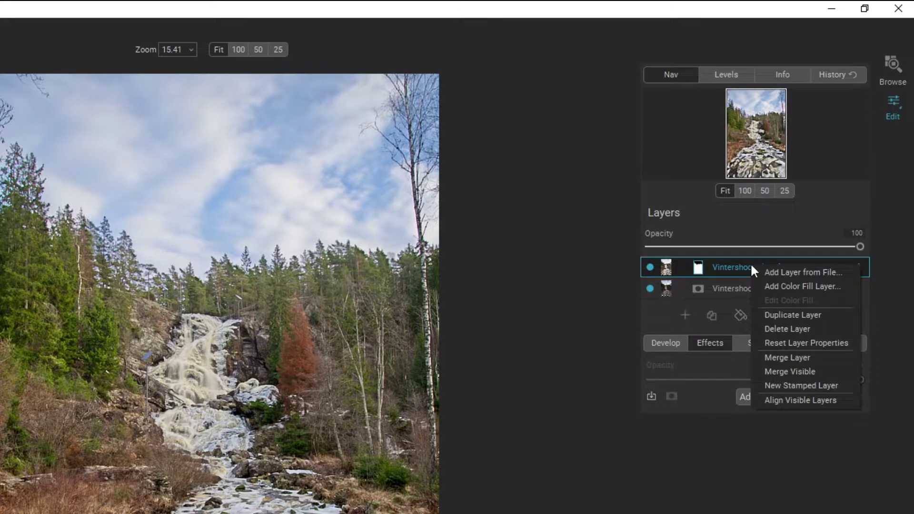
left_click(827, 386)
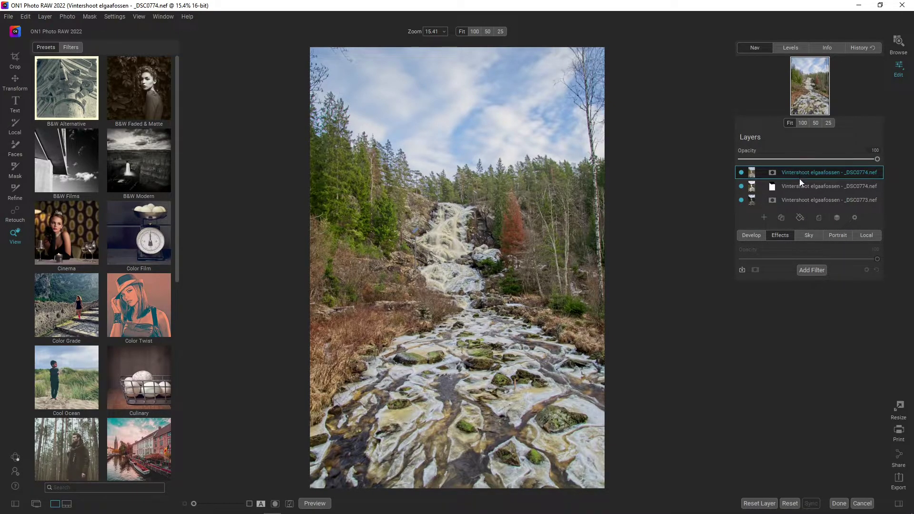
left_click(813, 270)
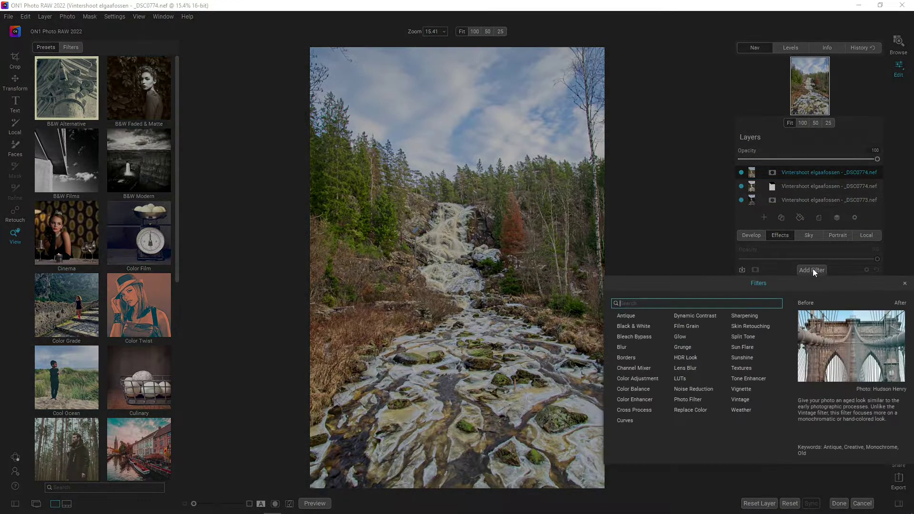
left_click(686, 337)
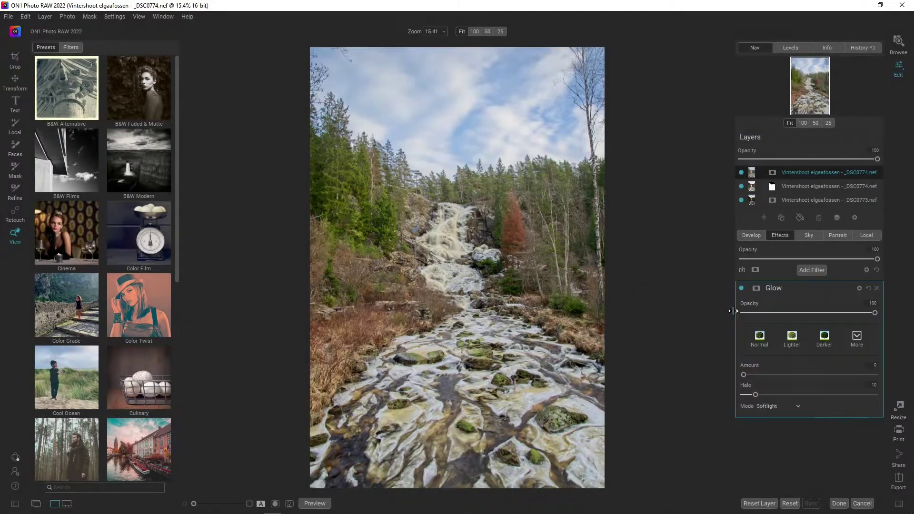
left_click(760, 338)
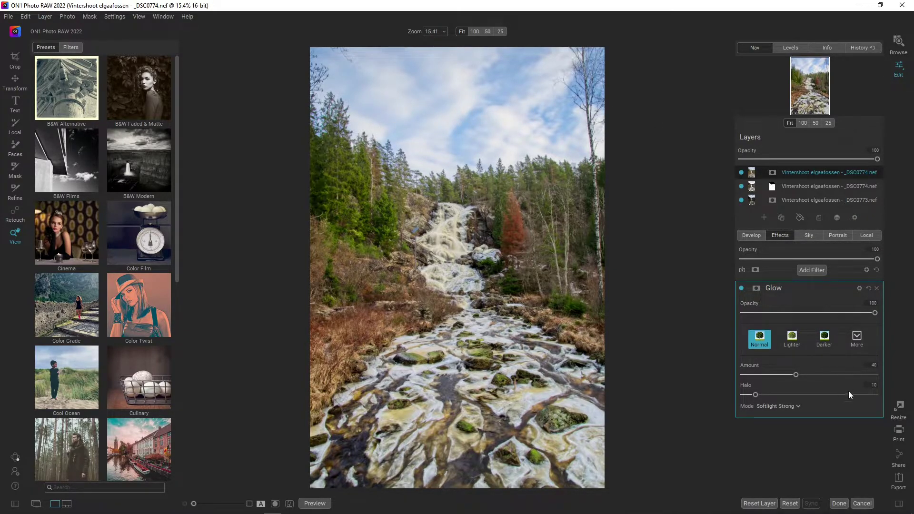
left_click(741, 288)
left_click(742, 288)
left_click(774, 288)
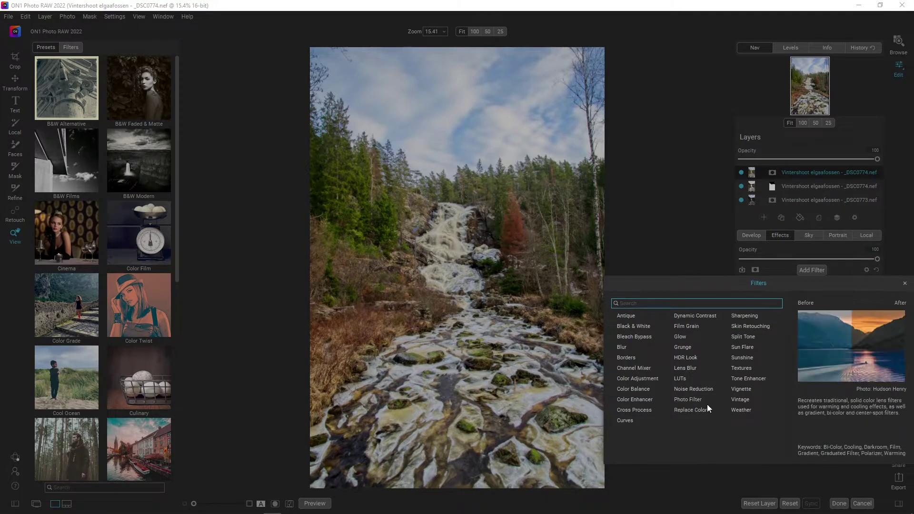
Add a Tone Enhancer filter to the stamped layer.
left_click(746, 378)
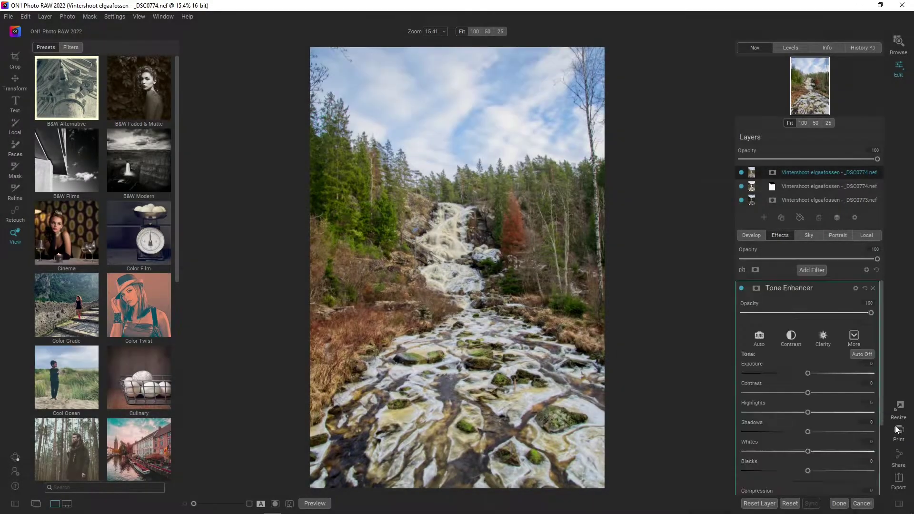
scroll(880, 349, "up", 2)
Try extreme exposure values in the Tone Enhancer filter and reset its exposure to the default.
left_click_drag(808, 373, 725, 376)
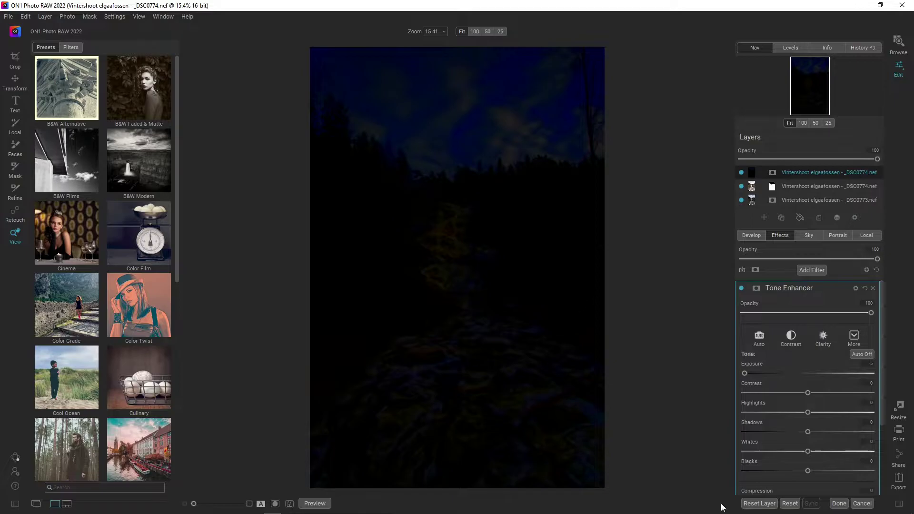
left_click_drag(744, 373, 815, 374)
double_click(767, 364)
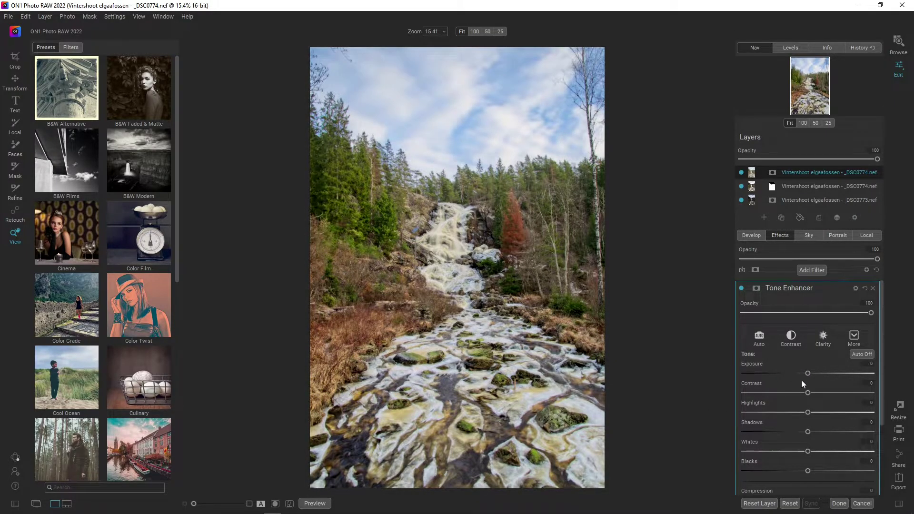
Set the Tone Enhancer's detail to 8, clarity to 26 and shadows to 13.
left_click_drag(882, 378, 890, 429)
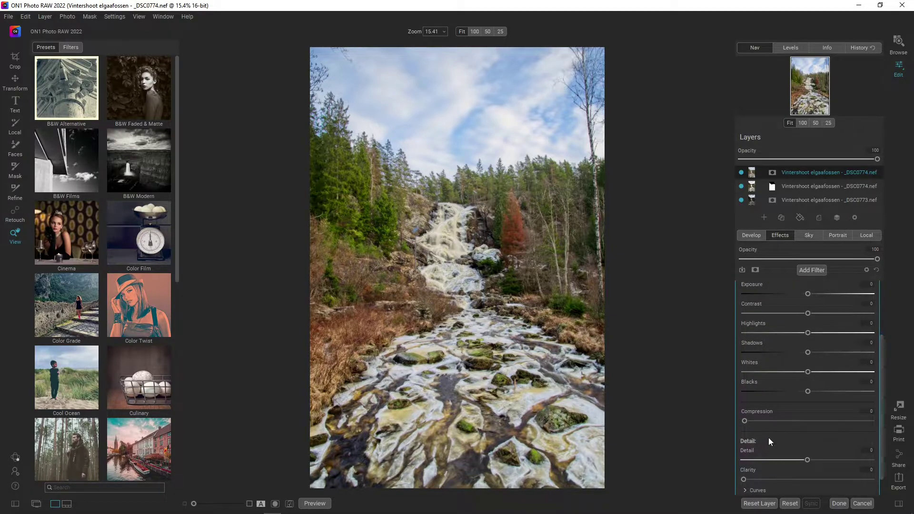
left_click_drag(808, 460, 819, 460)
left_click_drag(771, 479, 778, 480)
left_click_drag(888, 389, 885, 319)
mouse_move(808, 432)
left_mouse_down()
mouse_move(854, 432)
mouse_move(825, 436)
left_mouse_up()
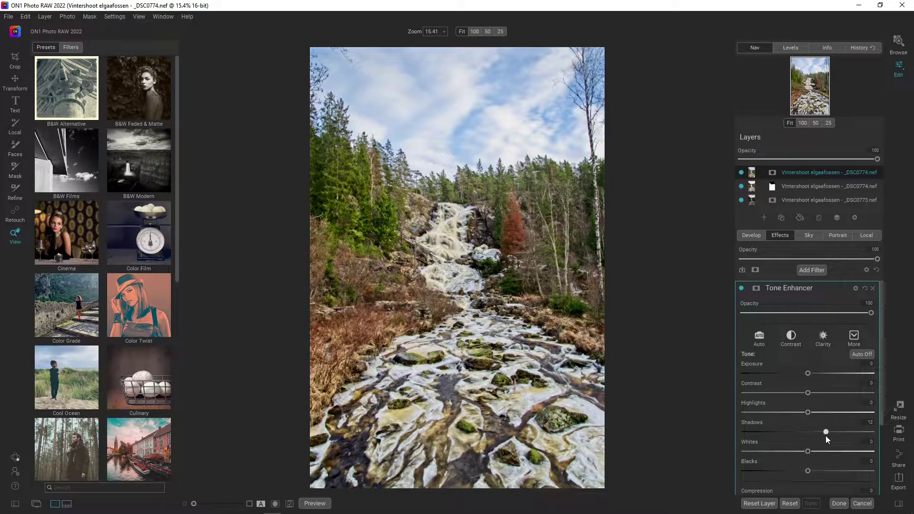
Hide the presets browser, check the waterfall at 100% zoom, and set the Tone Enhancer's shadows to 17.
left_click(15, 504)
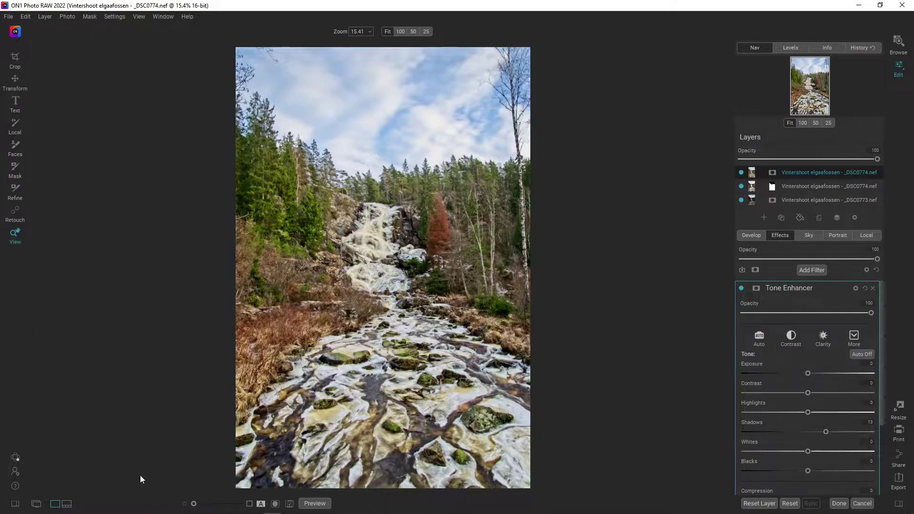
left_click(374, 221)
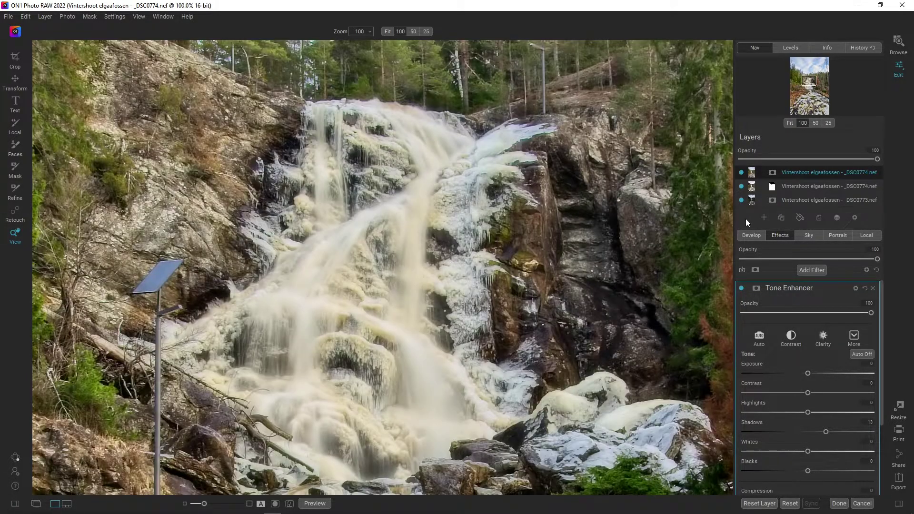
left_click(278, 260)
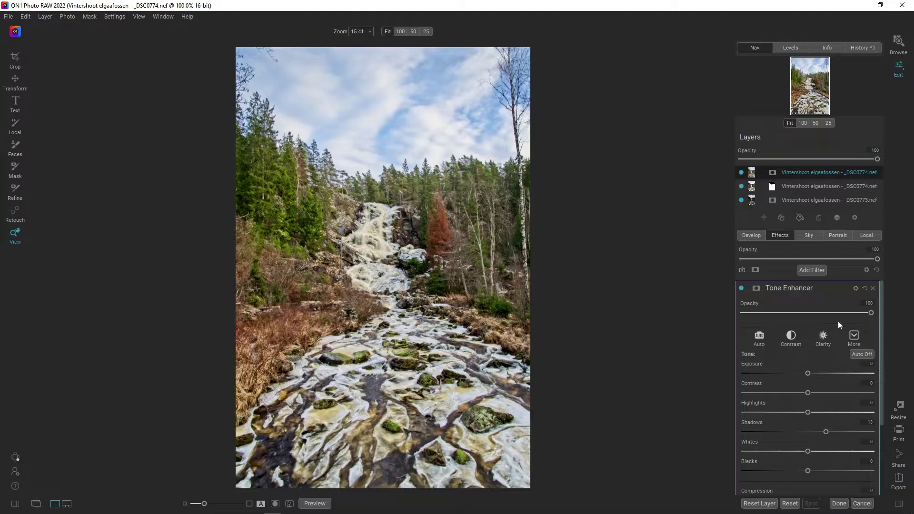
scroll(884, 318, "down", 3)
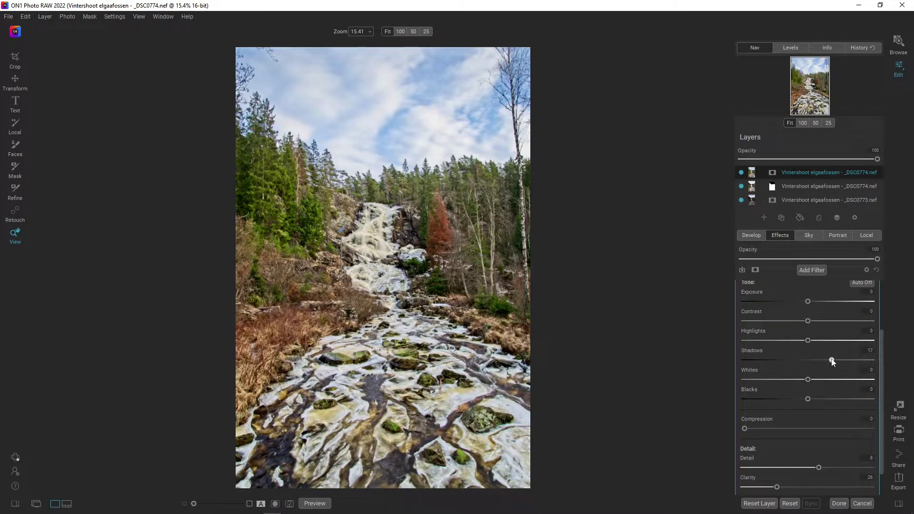
Warm the stamped layer's color temperature slightly in its Develop settings.
left_click(756, 236)
scroll(884, 342, "down", 2)
left_click_drag(884, 342, 879, 413)
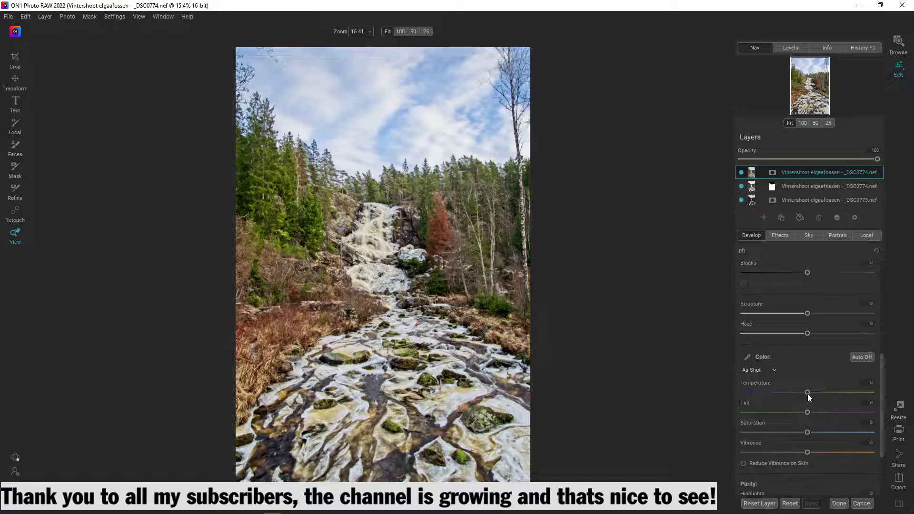
left_click_drag(808, 394, 815, 393)
left_click_drag(884, 350, 884, 216)
Add a Dynamic Contrast filter to the stamped layer above Tone Enhancer and inspect the waterfall at 100% zoom.
left_click(780, 236)
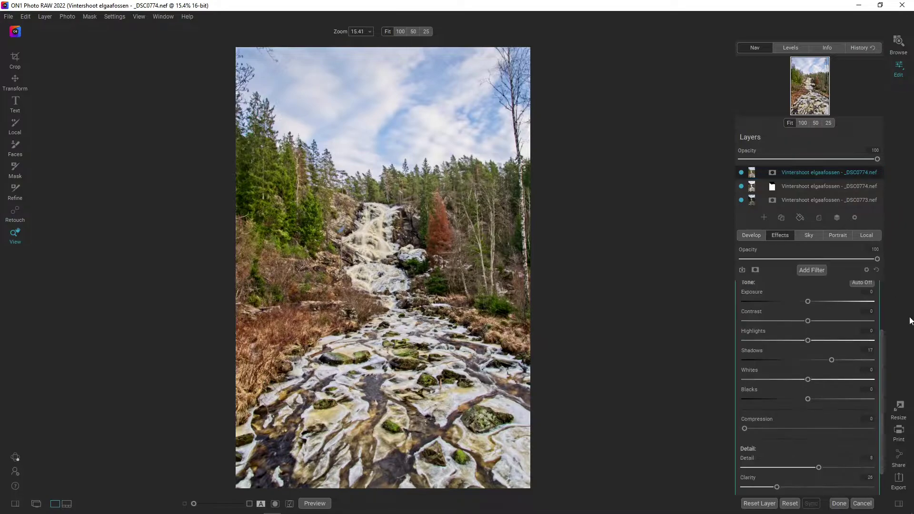
left_click_drag(881, 333, 878, 258)
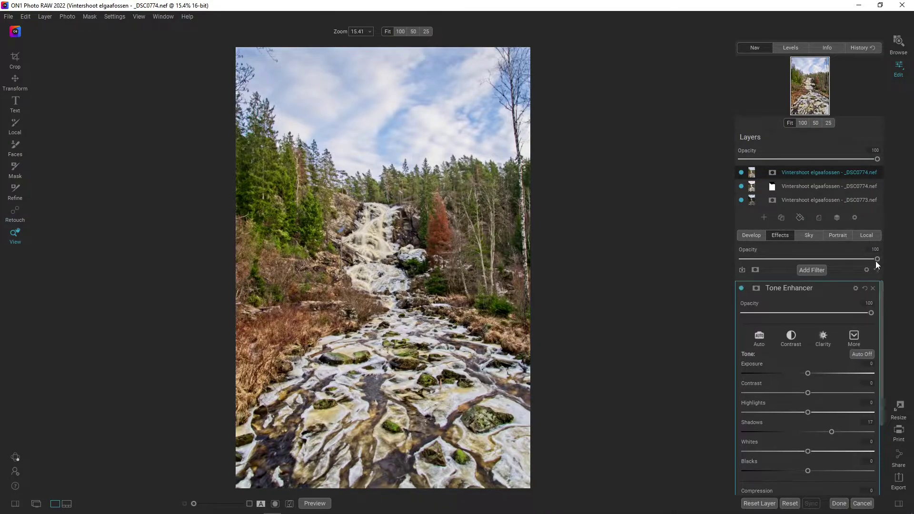
left_click(753, 322)
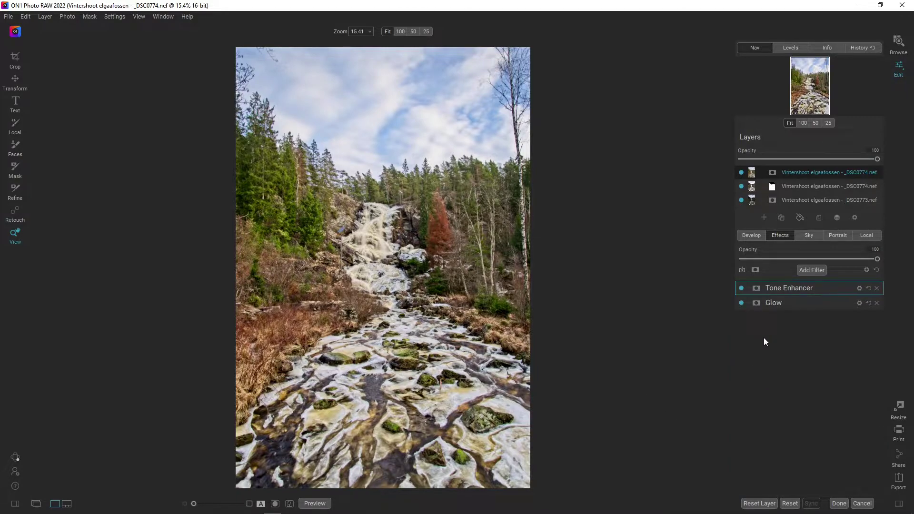
left_click(815, 270)
left_click(704, 315)
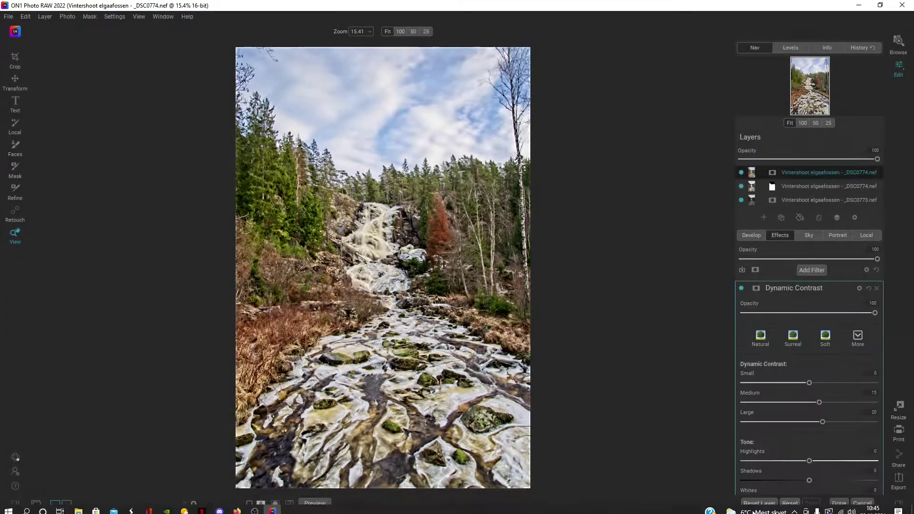
left_click(459, 239)
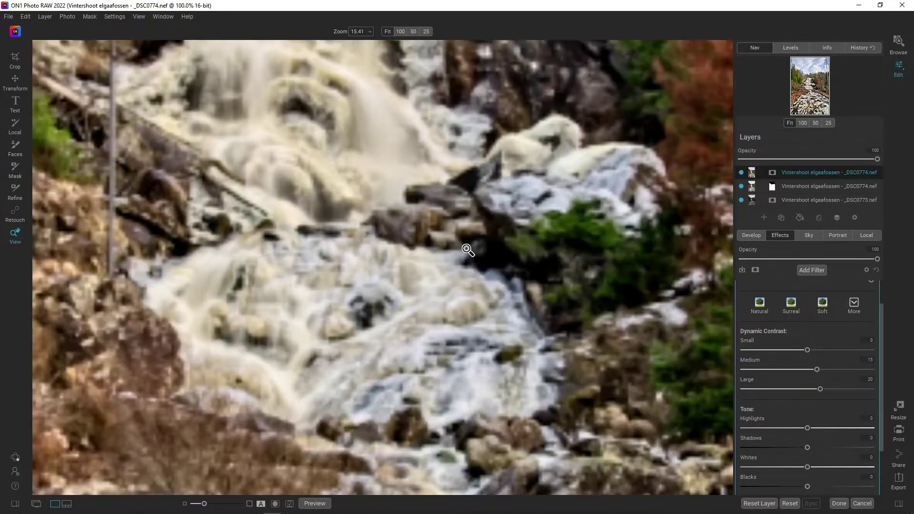
left_click(589, 104)
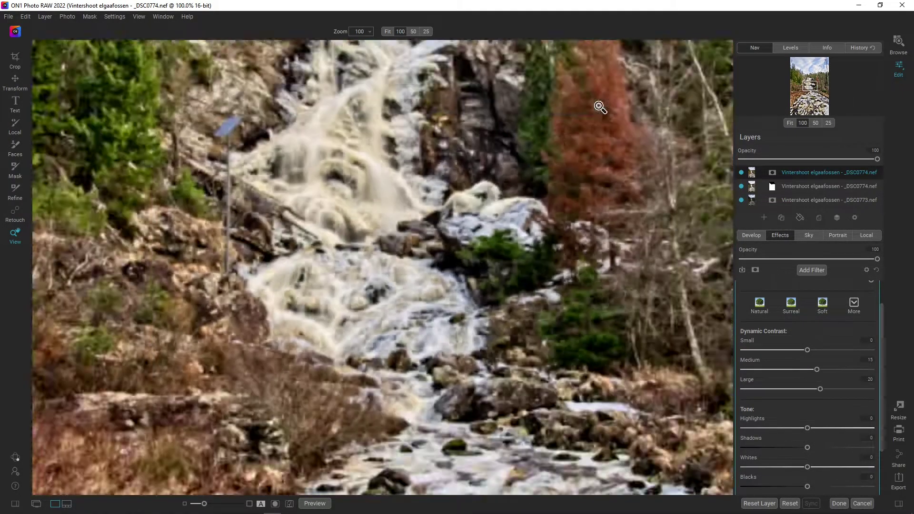
Inspect the waterfall at 100% zoom, return to the full photo and collapse the Dynamic Contrast settings.
left_click(600, 111)
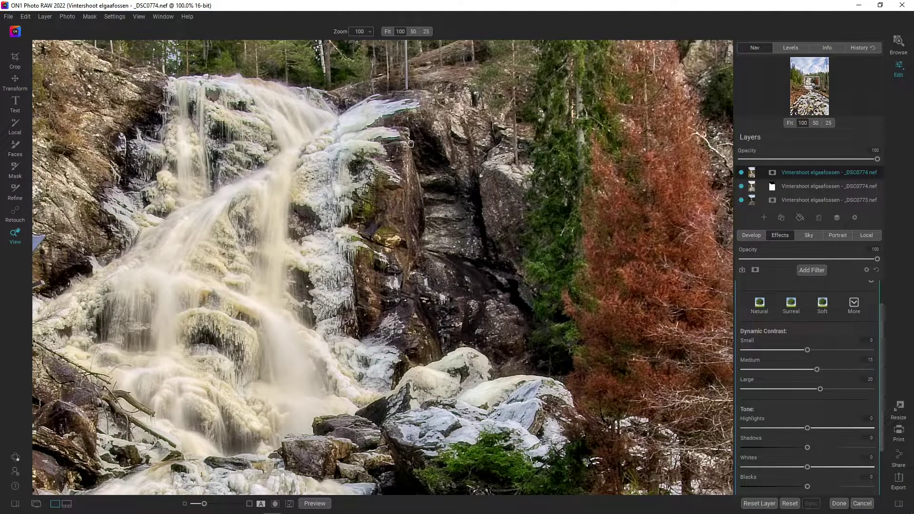
left_click(529, 254)
left_click(528, 254)
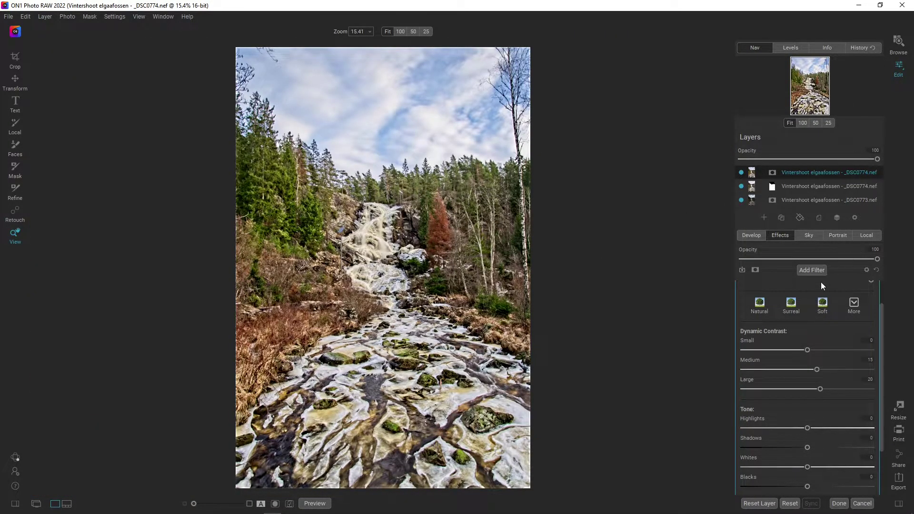
scroll(882, 298, "up", 2)
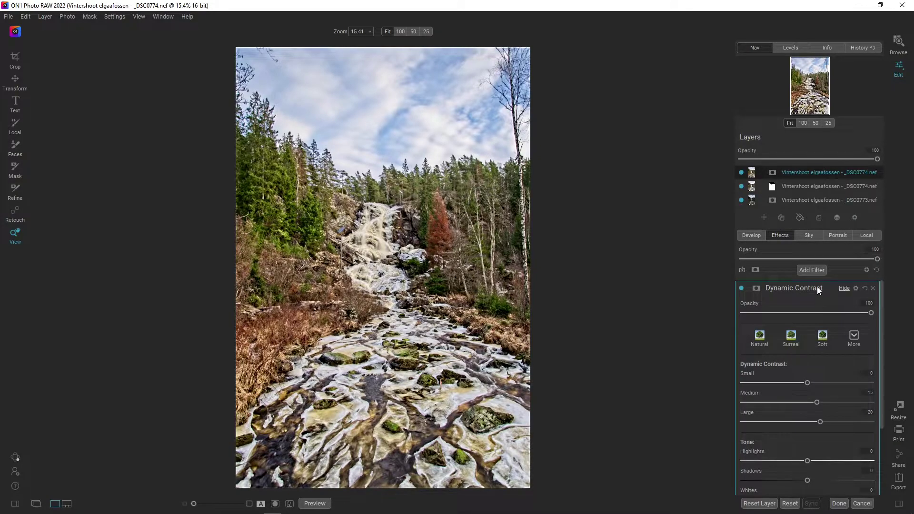
left_click(817, 287)
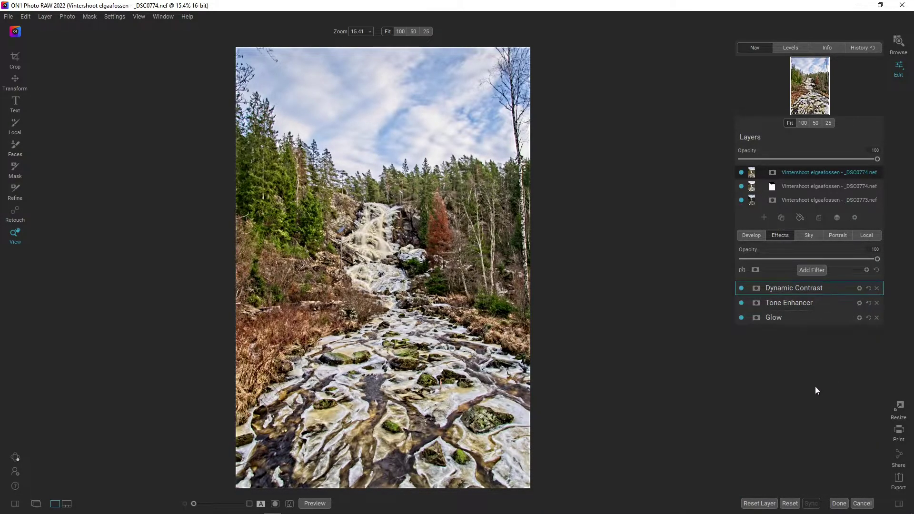
Apply the Orton Hears a Who style to the Glow filter and lower its opacity to about half.
left_click(805, 323)
left_click(814, 405)
mouse_move(814, 404)
left_mouse_down()
mouse_move(829, 404)
mouse_move(815, 407)
left_mouse_up()
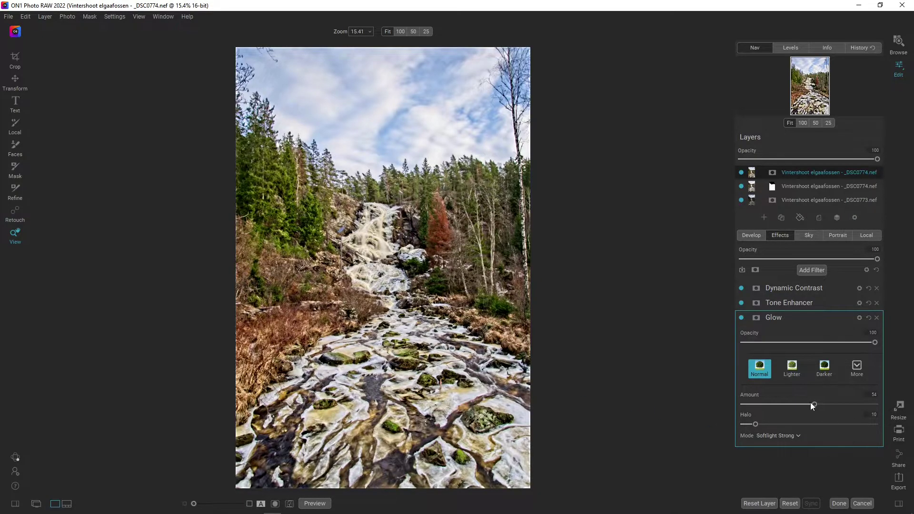
left_click(856, 369)
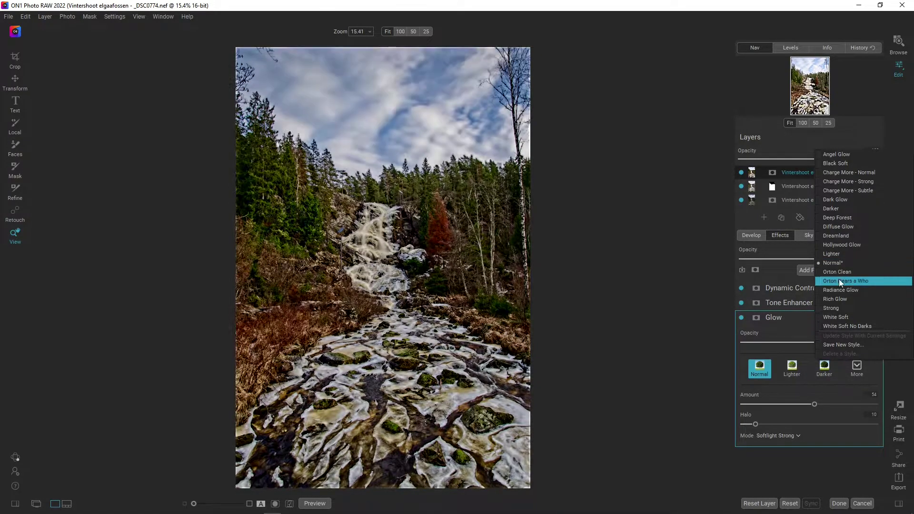
left_click(839, 281)
left_click(823, 343)
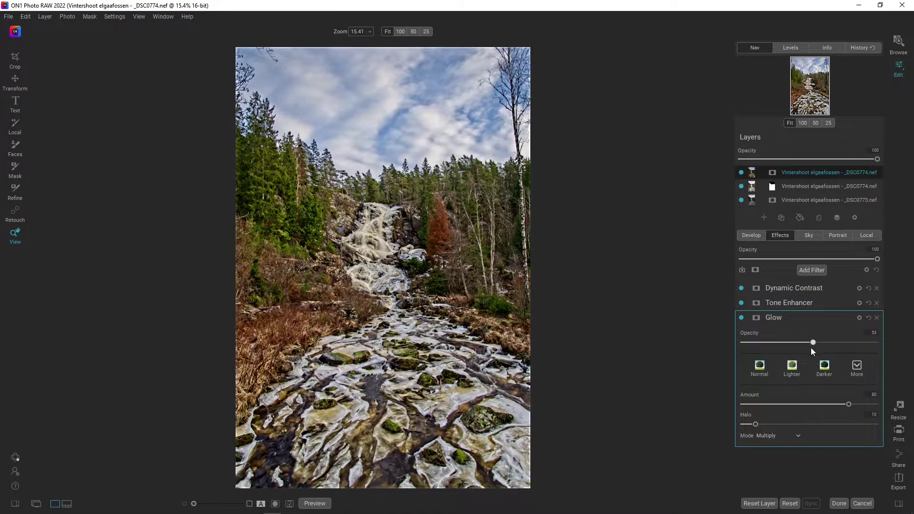
left_click(817, 316)
Add a Sunshine filter above Dynamic Contrast on the stamped layer and collapse its settings.
left_click(824, 270)
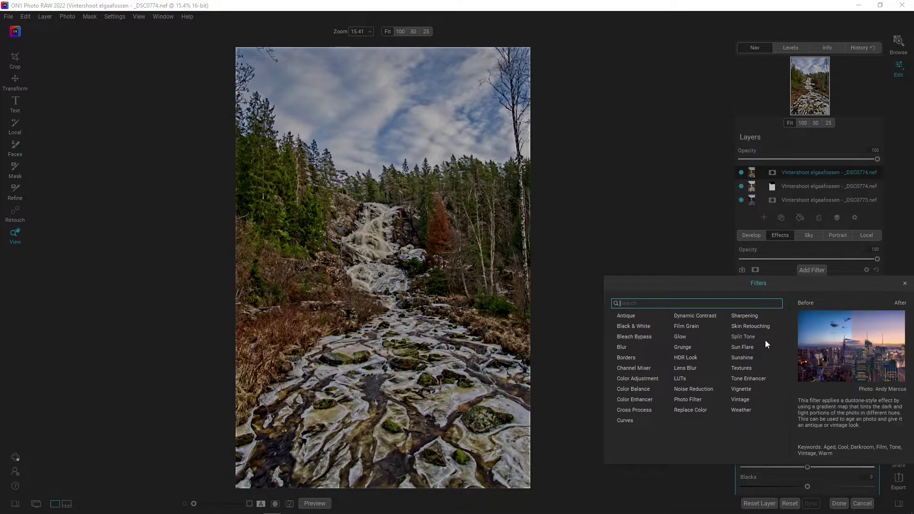
left_click(747, 358)
left_click(814, 288)
Add a Vignette filter with the Big Softy style above Sunshine and collapse its settings.
left_click(818, 274)
left_click(751, 391)
left_click(807, 335)
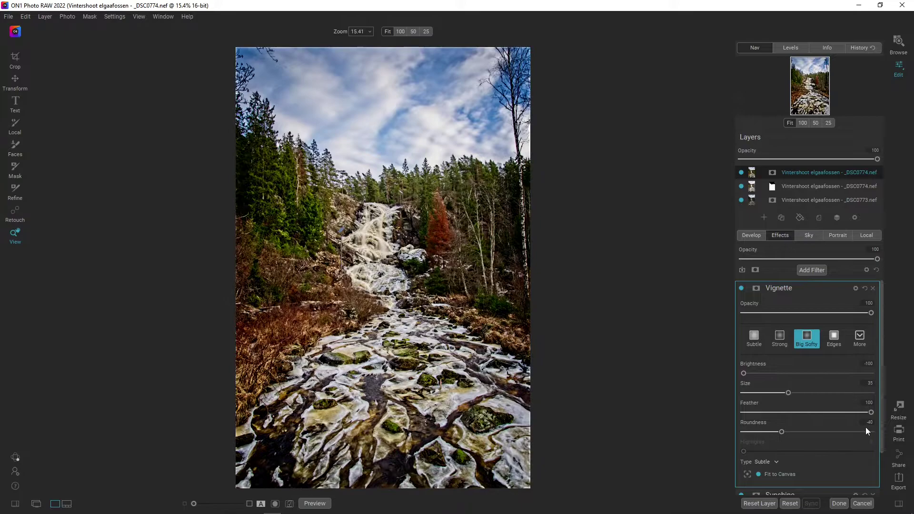
left_click(805, 288)
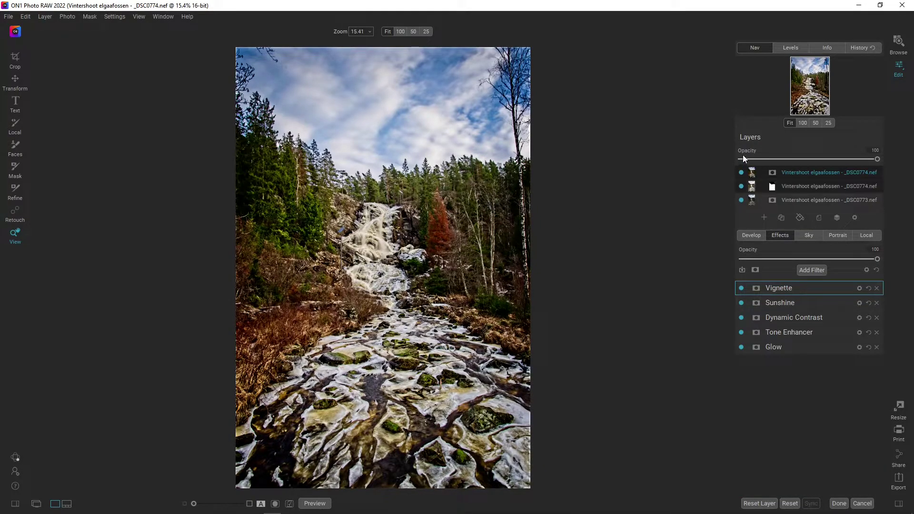
Try exposure changes in the stamped layer's Develop settings, keeping exposure at 0, and set contrast to 7 and shadows to 6.
left_click(751, 236)
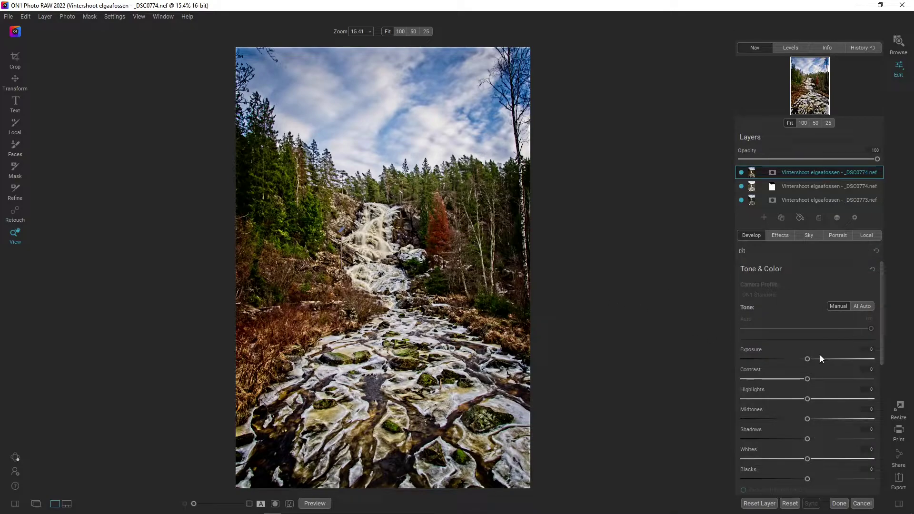
left_click(815, 359)
left_click_drag(815, 359, 809, 359)
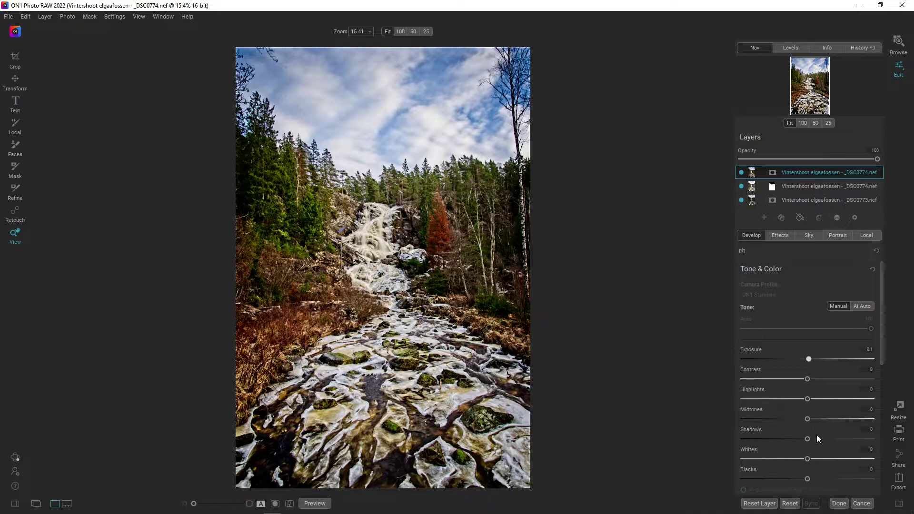
left_click_drag(816, 439, 808, 436)
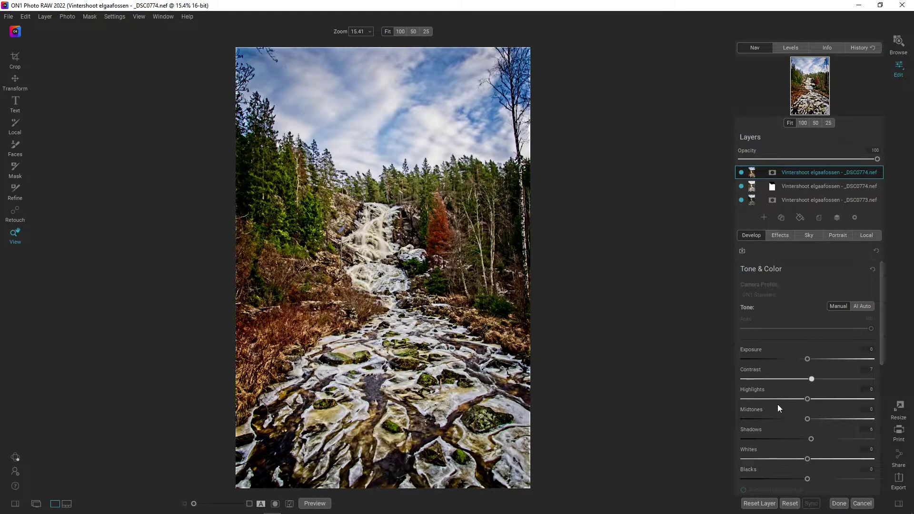
Remove the Glow and Tone Enhancer filters from the stamped layer's effects.
left_click(780, 235)
left_click(876, 349)
left_click(778, 334)
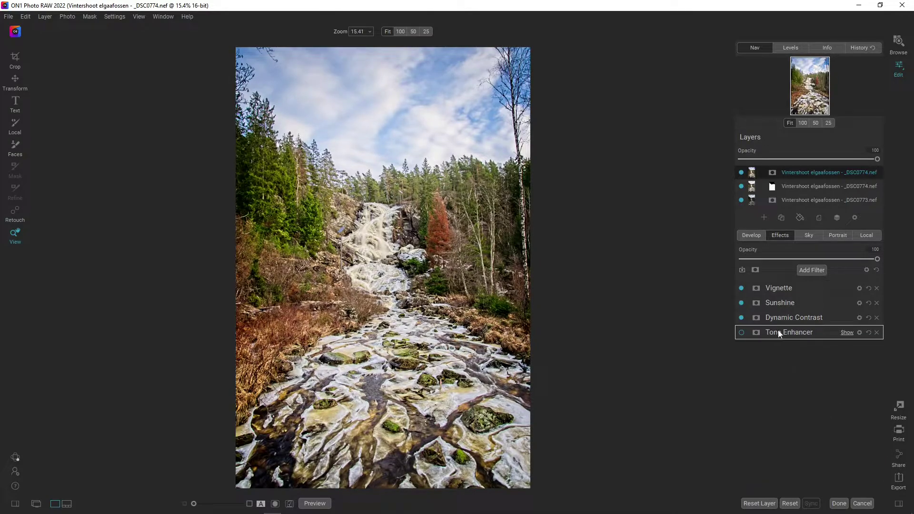
left_click(877, 332)
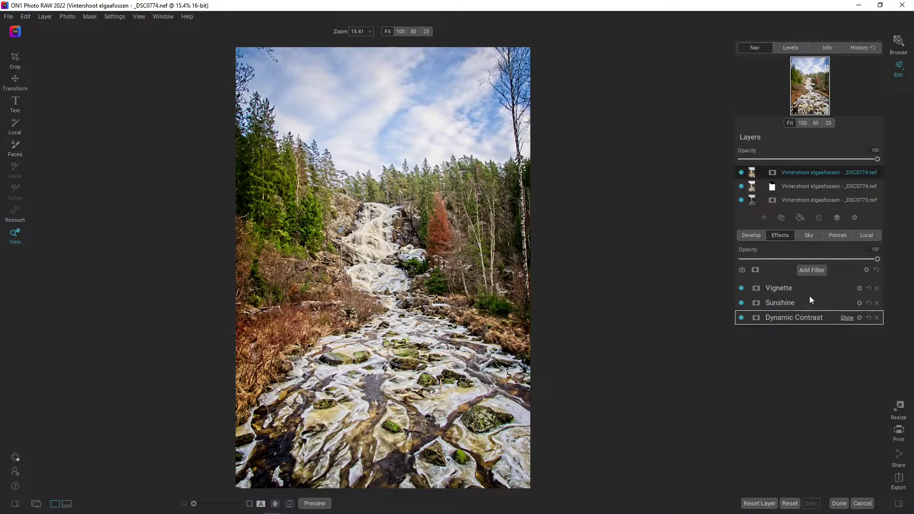
Add a new Glow filter with the Normal style above Vignette.
left_click(812, 270)
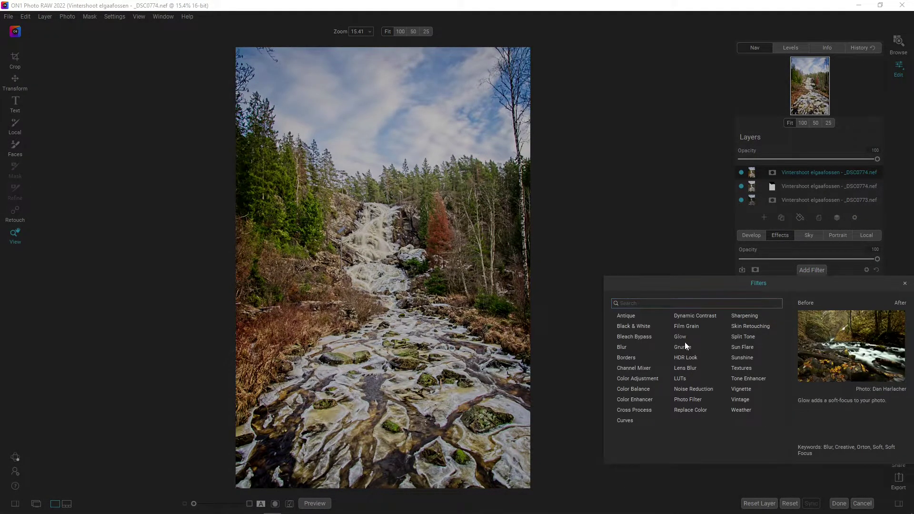
left_click(681, 338)
left_click(763, 339)
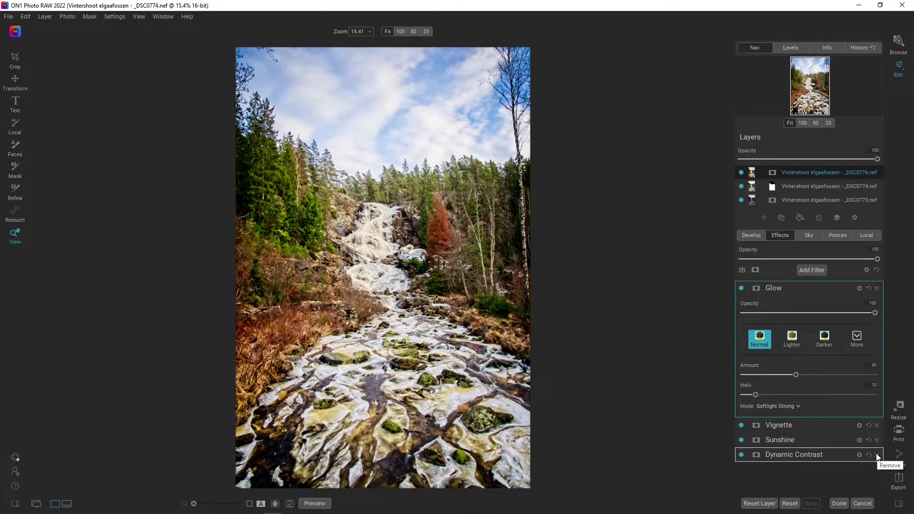
Set the stamped layer's Develop exposure to -0.1, contrast to 15, shadows to 7 and blacks to -5, and check the waterfall at 100% zoom.
left_click(749, 235)
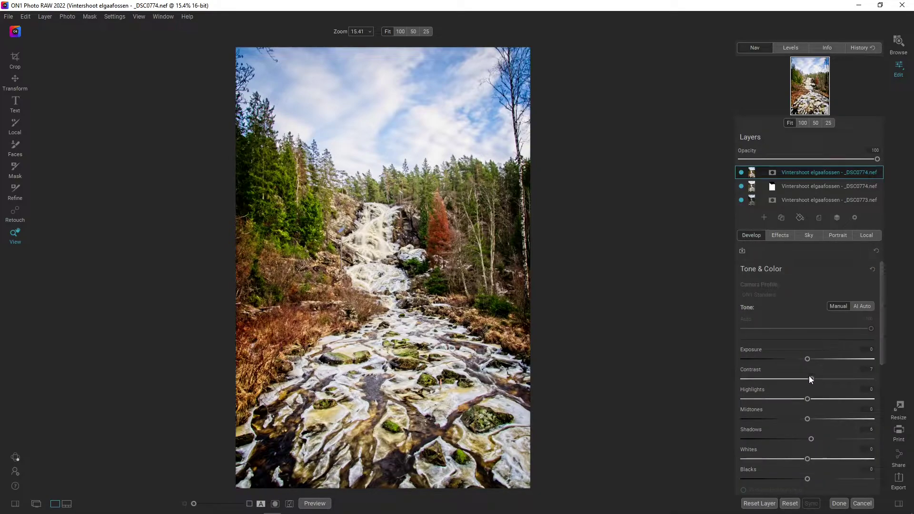
left_click_drag(813, 379, 816, 380)
left_click_drag(808, 479, 804, 479)
left_click_drag(812, 440, 813, 441)
left_click_drag(807, 360, 806, 359)
left_click(637, 280)
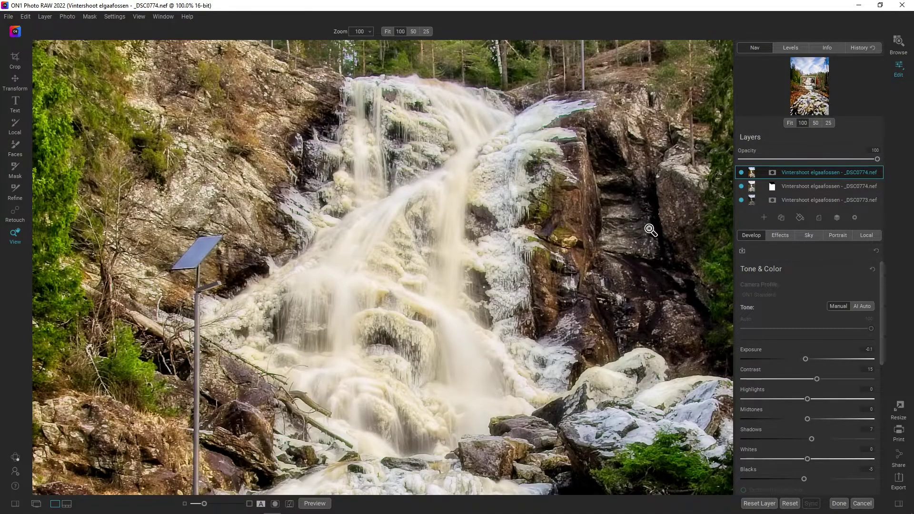
left_click_drag(648, 237, 629, 285)
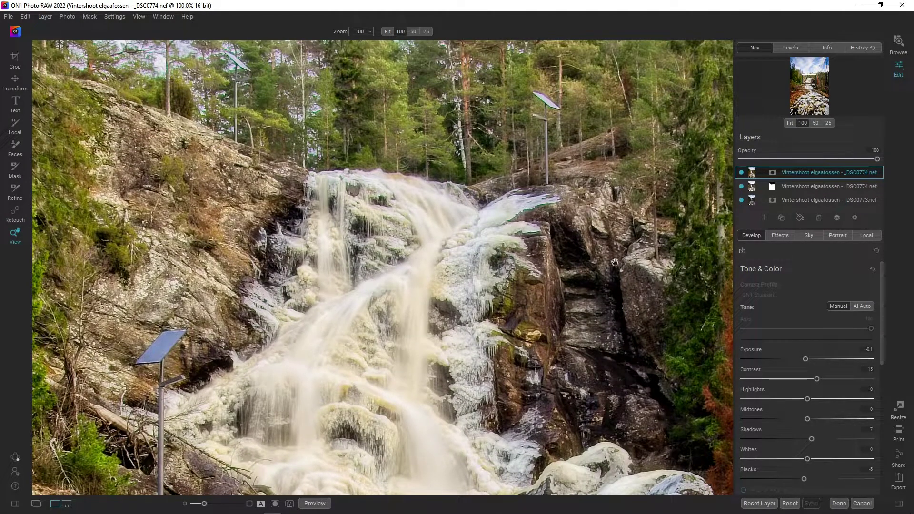
left_click(618, 241)
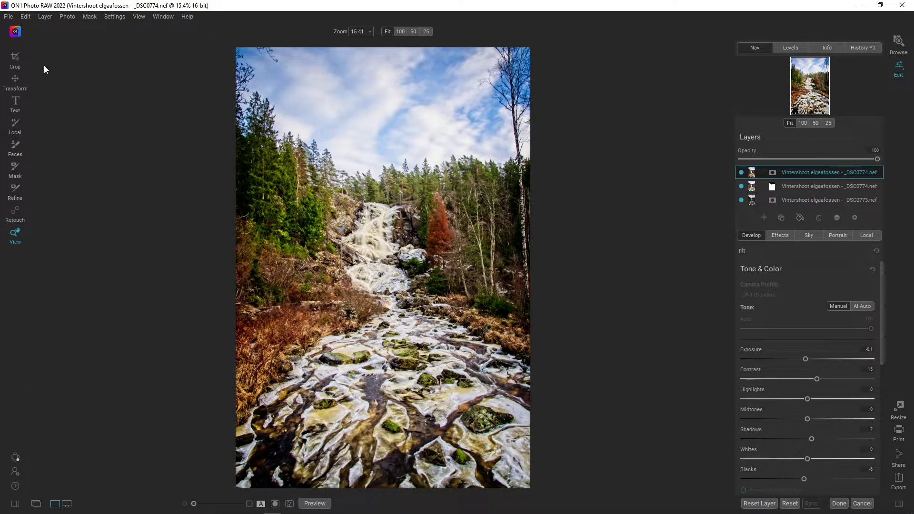
Crop the photo at its original ratio, tighter around the waterfall, trimming sky, foreground water and both side edges.
left_click(19, 65)
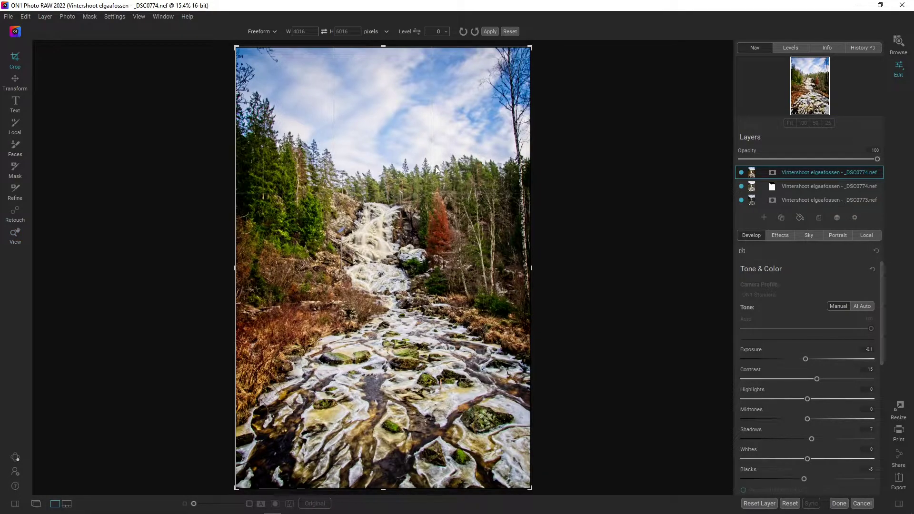
left_click(265, 34)
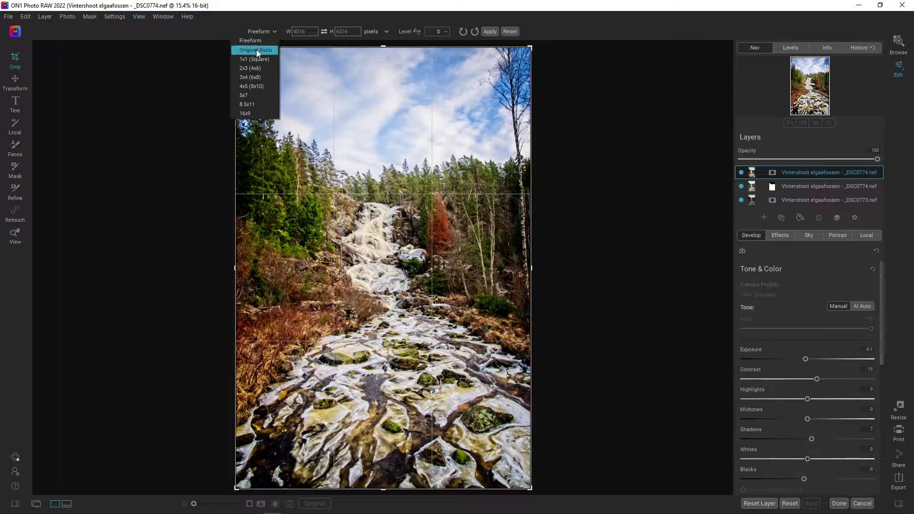
left_click(256, 50)
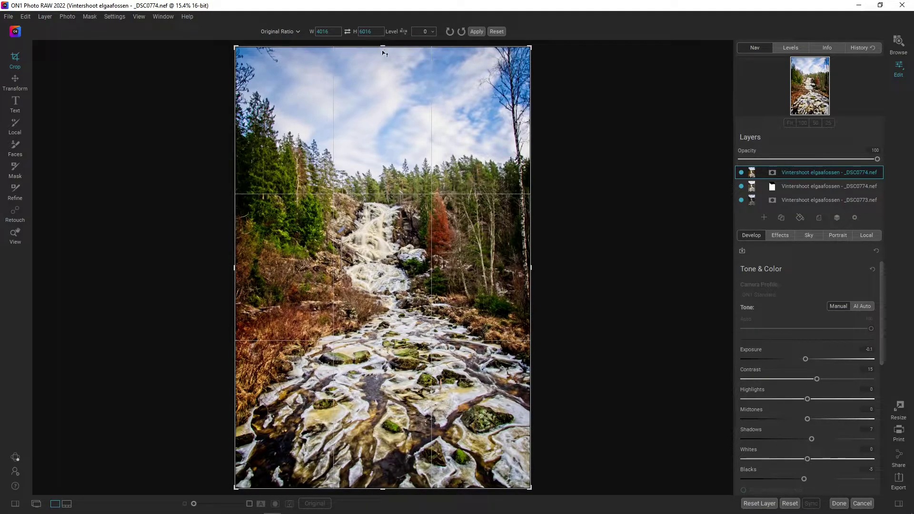
left_click_drag(385, 48, 389, 97)
left_click_drag(394, 191, 383, 214)
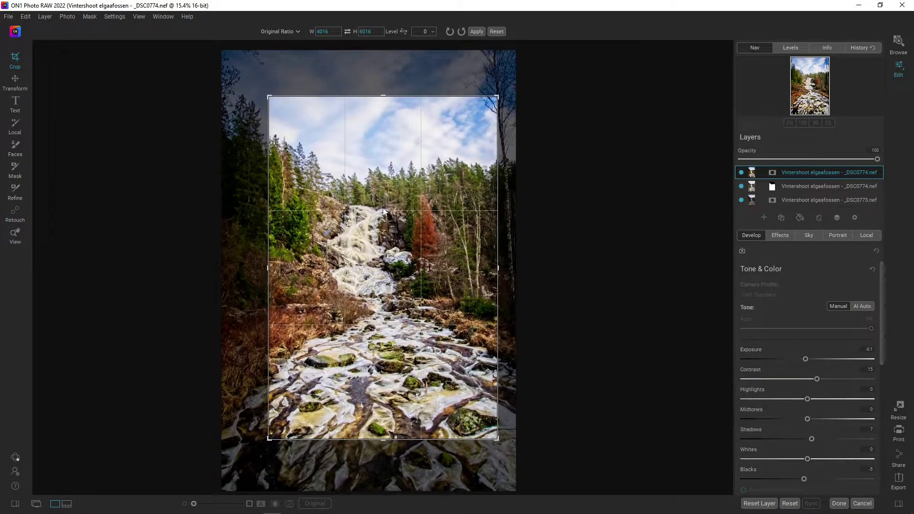
left_click_drag(392, 111, 409, 156)
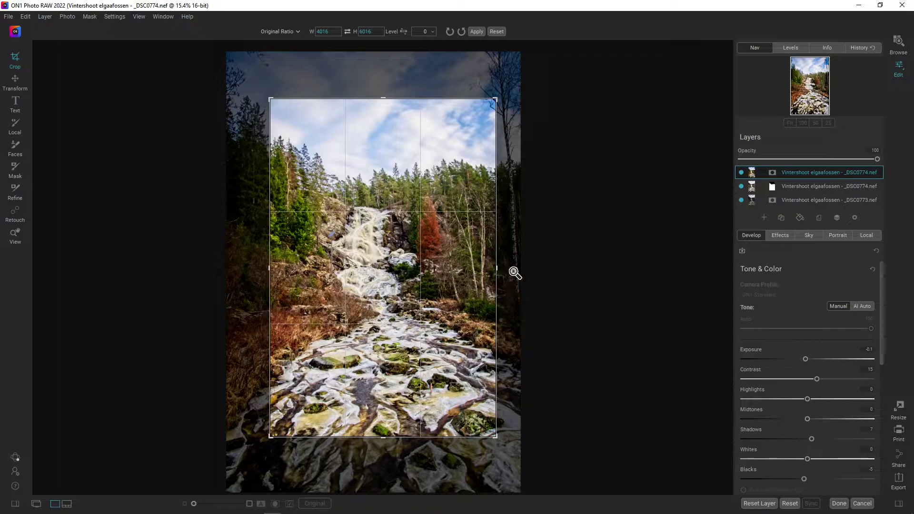
key("z")
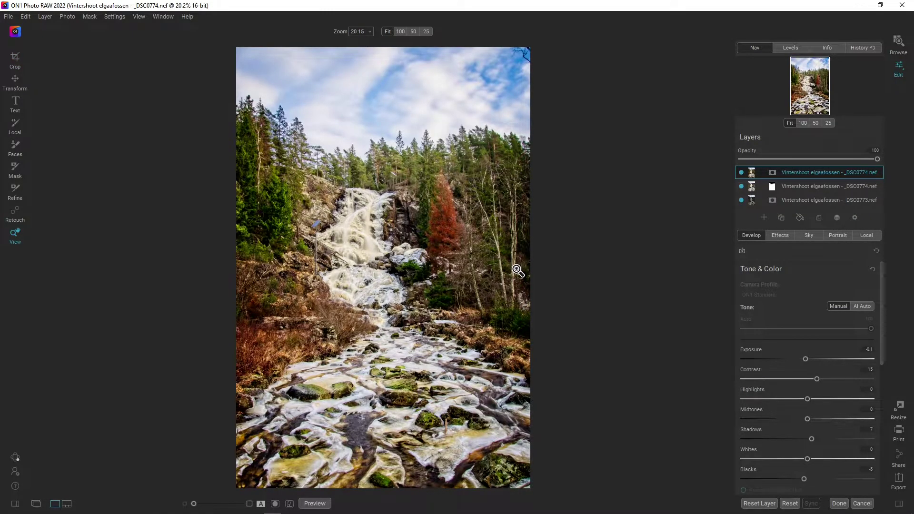
Add a second Vignette filter with the Big Softy style above Glow to darken the cropped photo's edges.
left_click(781, 235)
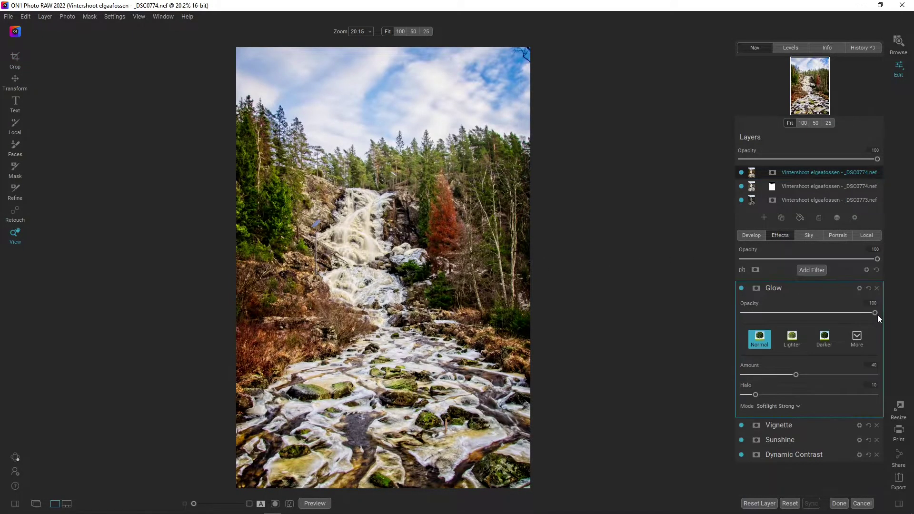
left_click(818, 269)
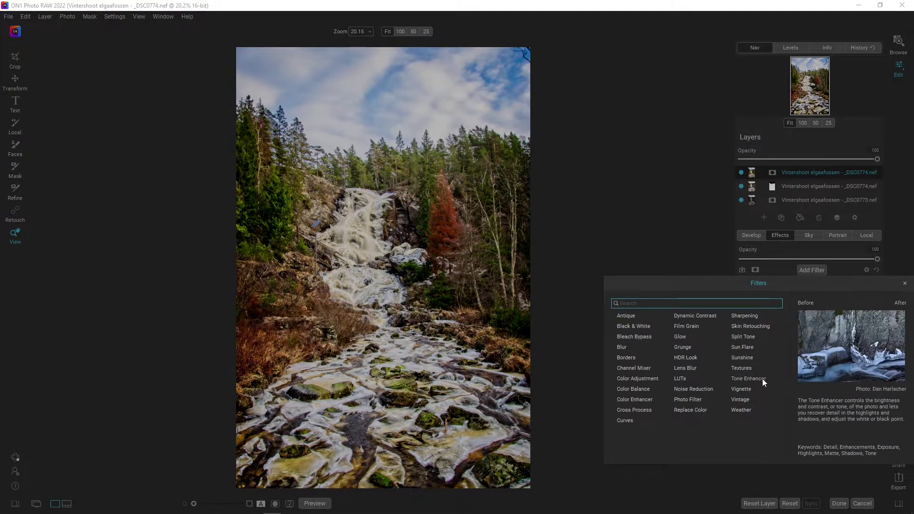
left_click(746, 388)
left_click(807, 341)
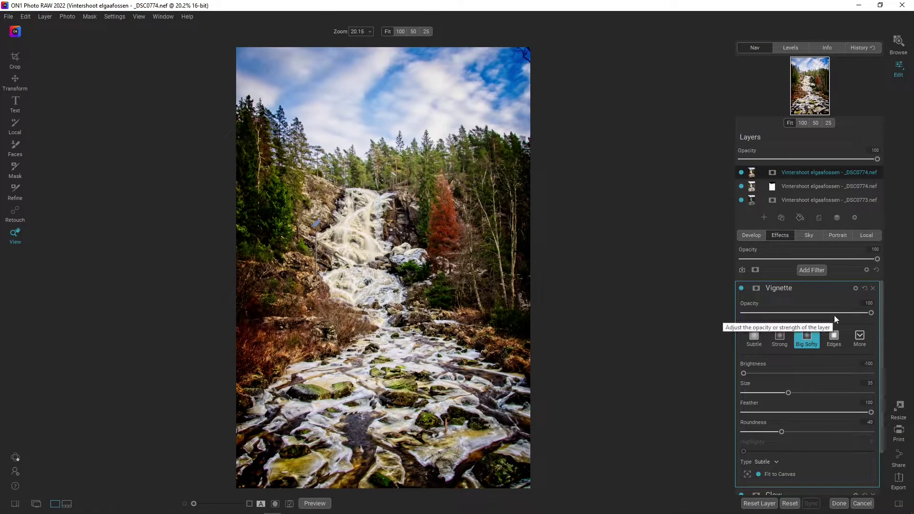
Paint a local adjustment with exposure 0.35 and shadows 4 over the waterfall and the stream below it.
left_click(865, 235)
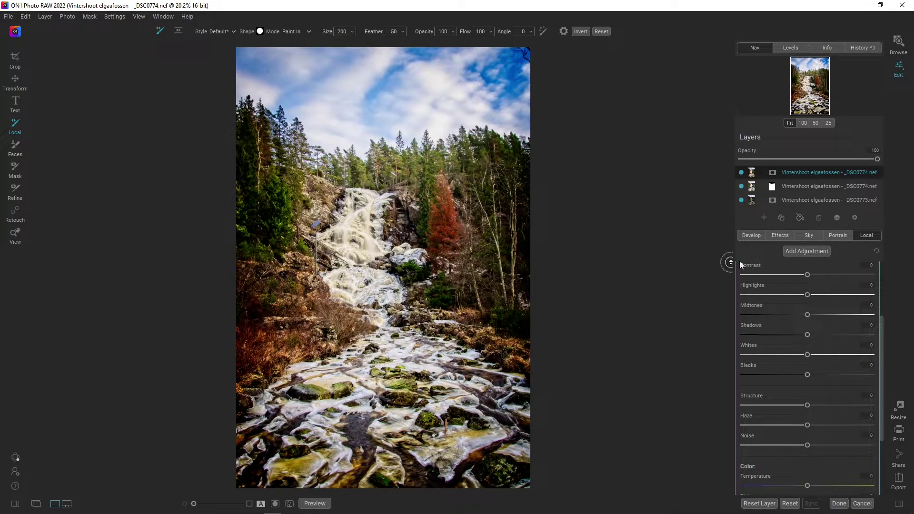
left_click_drag(882, 325, 878, 268)
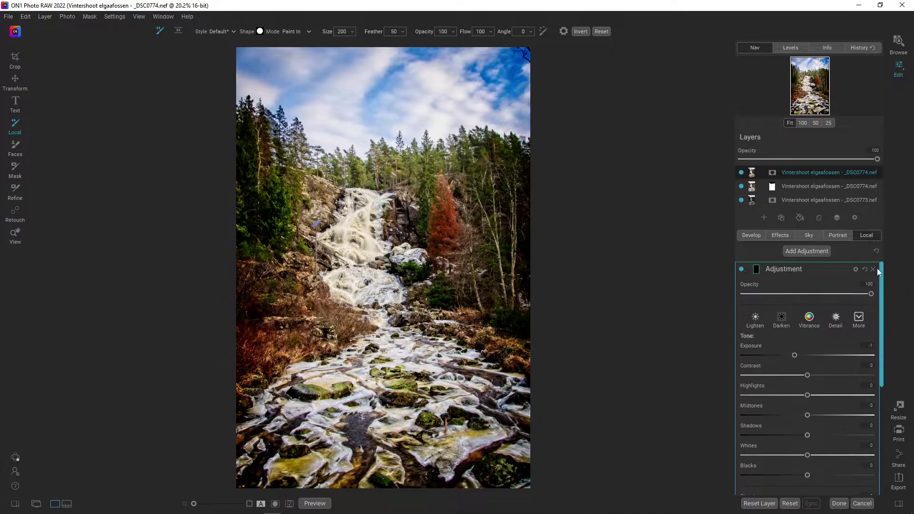
left_click(809, 355)
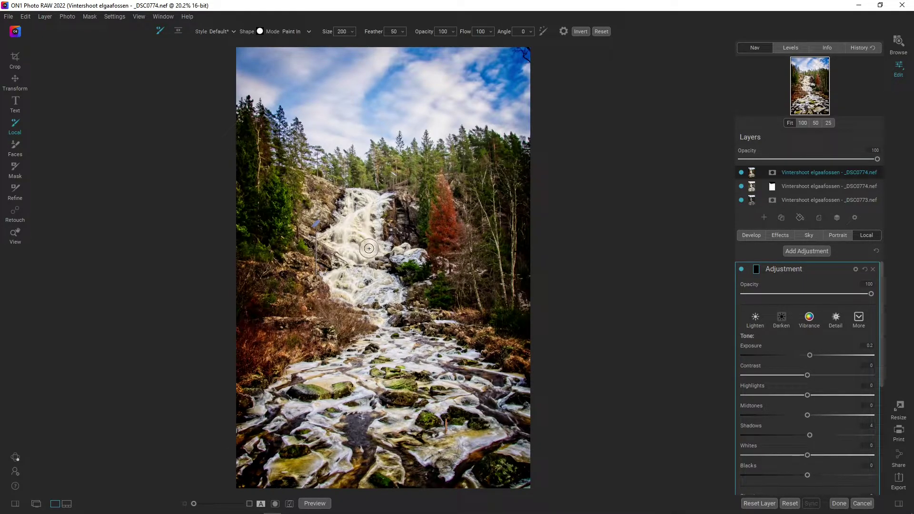
left_click_drag(811, 355, 813, 355)
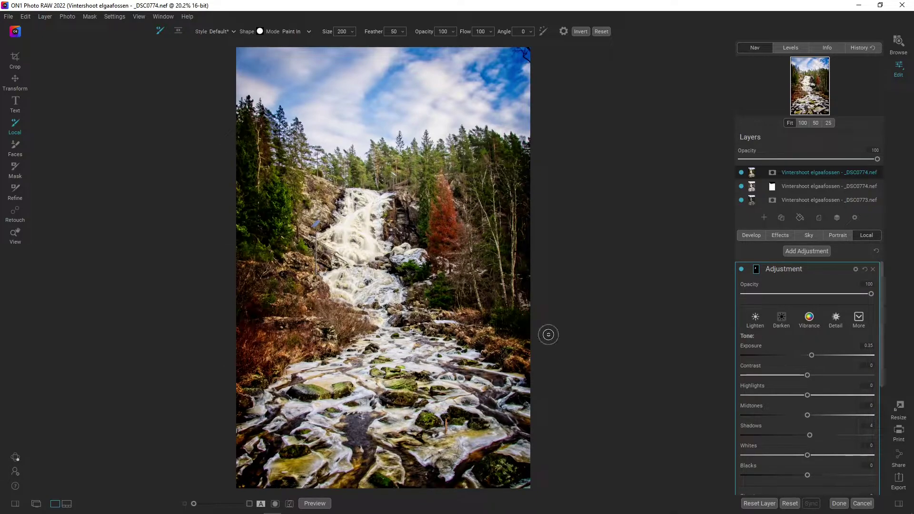
mouse_move(386, 275)
left_mouse_down()
mouse_move(344, 292)
mouse_move(379, 287)
mouse_move(370, 302)
mouse_move(389, 333)
mouse_move(379, 360)
left_mouse_up()
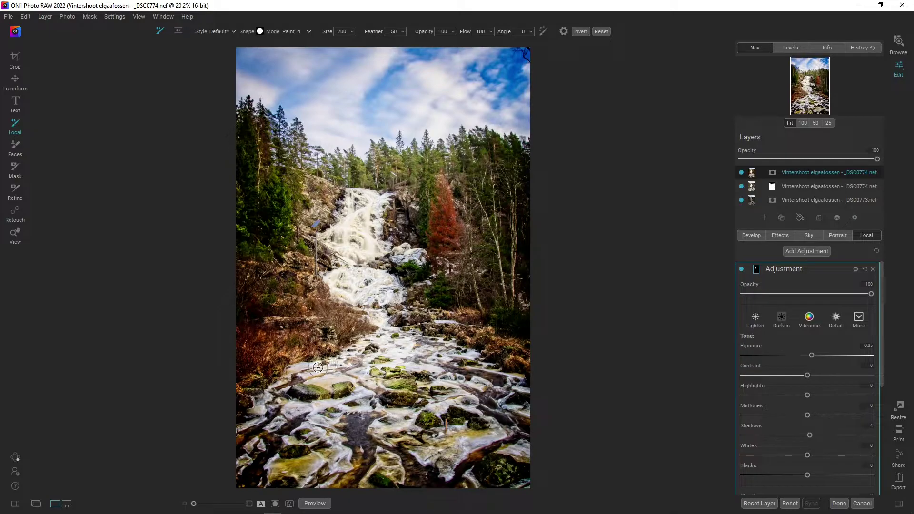
Extend the brightening adjustment's mask over the foreground water and the waterfall, and set its whites to 6.
left_click_drag(318, 368, 292, 375)
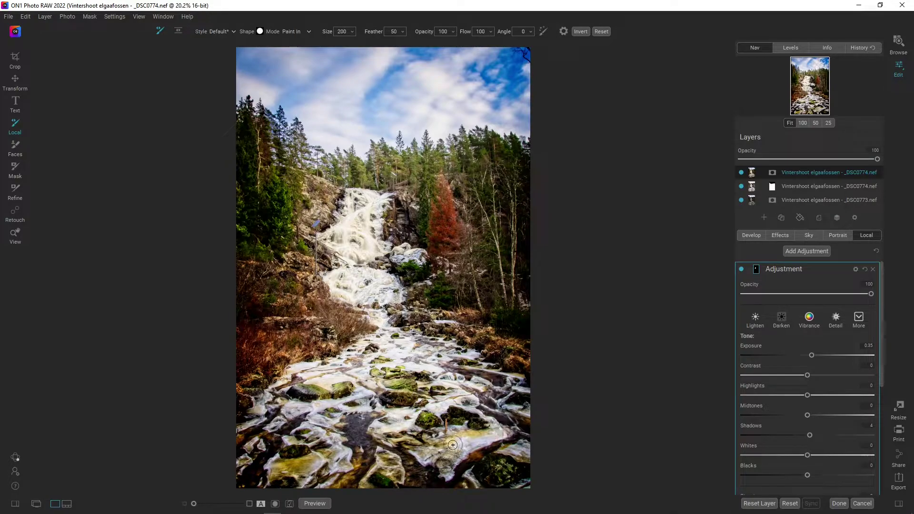
left_click_drag(424, 454, 434, 446)
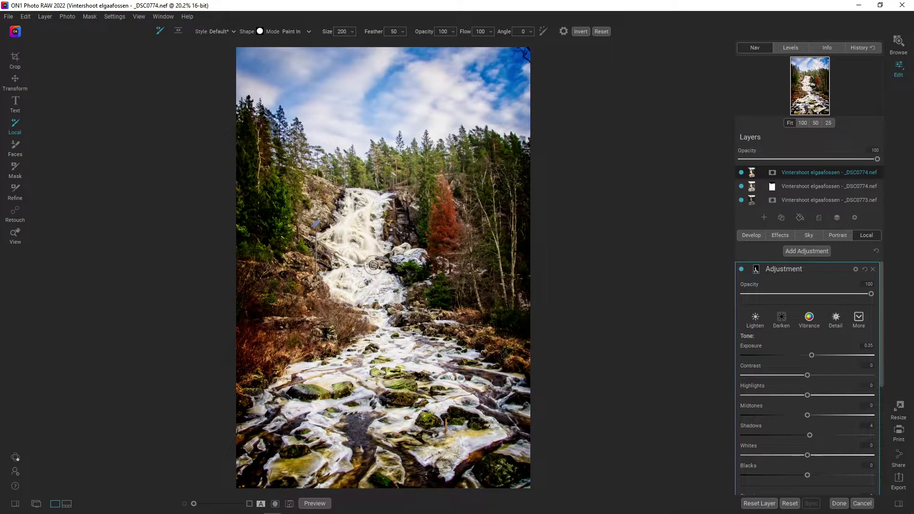
mouse_move(349, 240)
left_mouse_down()
mouse_move(354, 251)
mouse_move(342, 243)
mouse_move(345, 231)
left_mouse_up()
left_click_drag(822, 456, 811, 458)
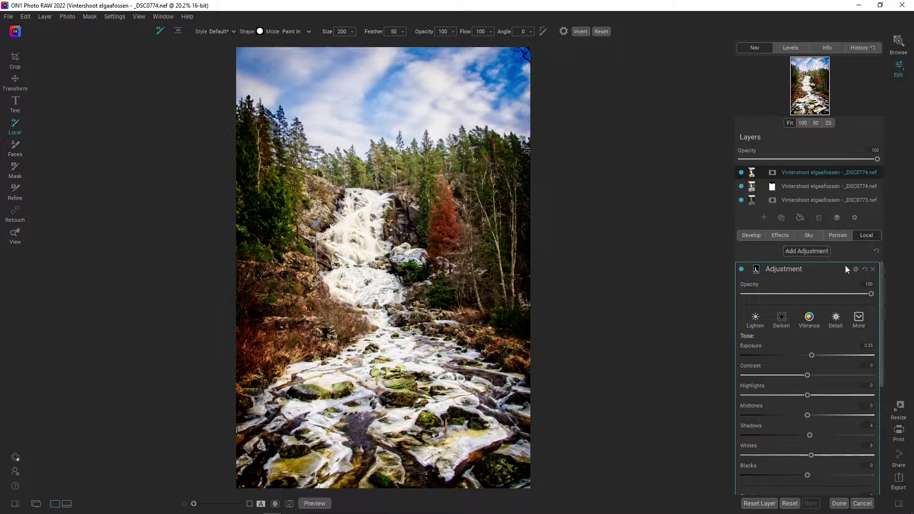
Set the new local adjustment's exposure to -0.2 and paint it over areas along the stream.
scroll(861, 353, "down", 2)
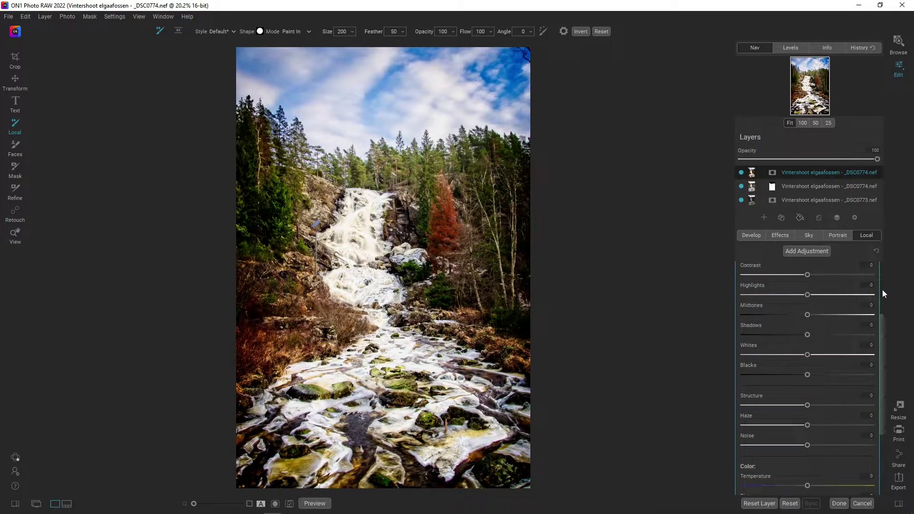
left_click_drag(880, 340, 878, 288)
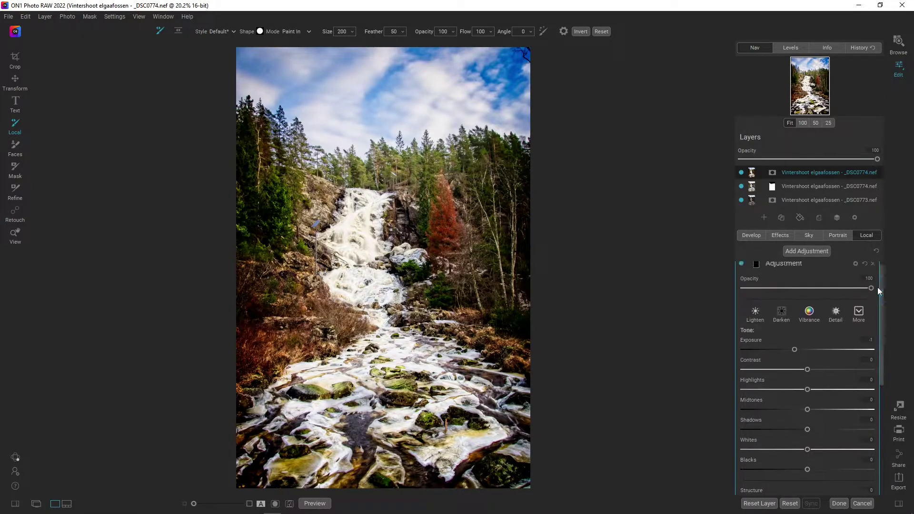
left_click(803, 348)
mouse_move(396, 323)
left_mouse_down()
mouse_move(510, 376)
mouse_move(373, 374)
mouse_move(293, 415)
mouse_move(305, 392)
mouse_move(344, 372)
mouse_move(296, 392)
mouse_move(310, 394)
mouse_move(300, 391)
mouse_move(312, 393)
mouse_move(301, 393)
mouse_move(315, 371)
mouse_move(311, 407)
mouse_move(329, 380)
mouse_move(318, 380)
mouse_move(306, 411)
mouse_move(316, 383)
mouse_move(305, 395)
mouse_move(323, 411)
left_mouse_up()
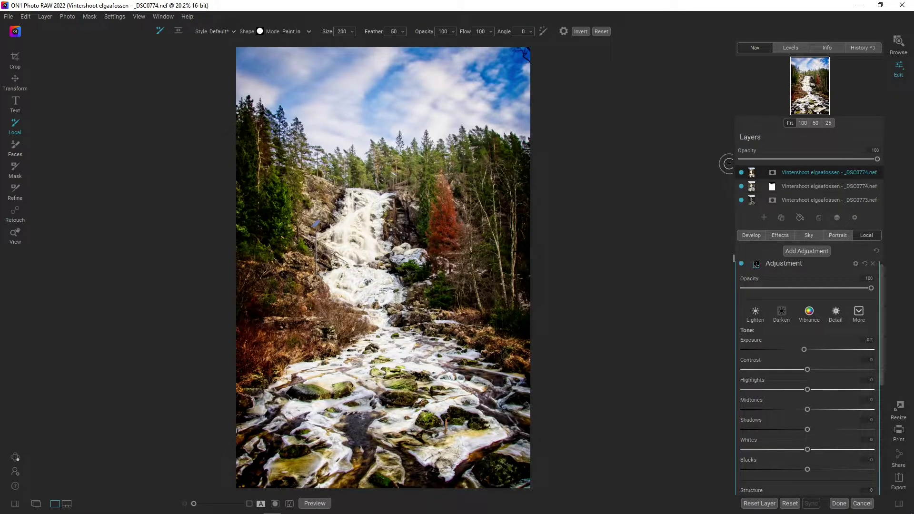
Add a Color Adjustment filter and set its aqua range to 48 and aqua brightness to 30.
left_click(780, 235)
left_click(812, 270)
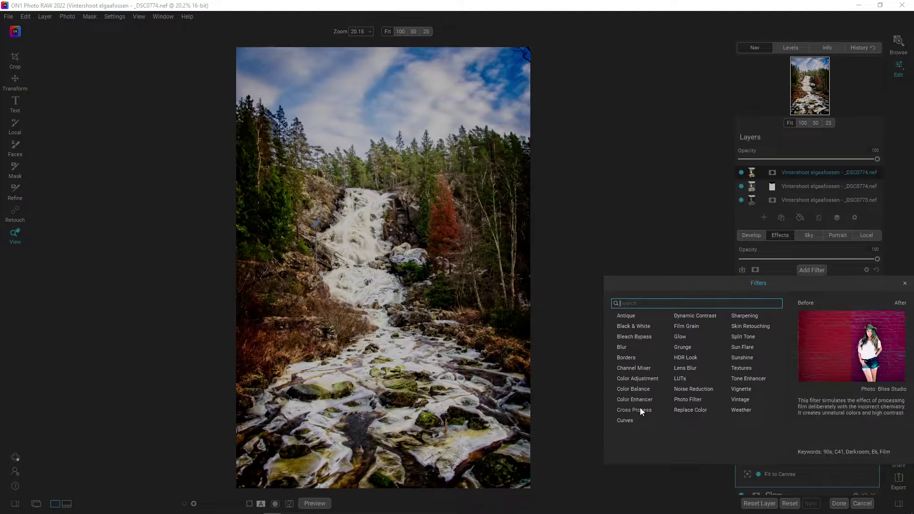
left_click(638, 378)
left_click(814, 368)
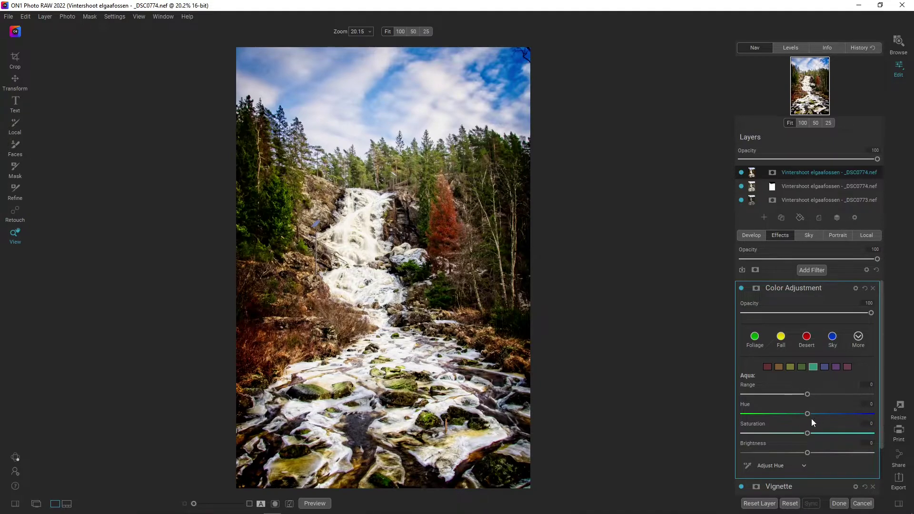
left_click_drag(848, 395, 855, 395)
left_click_drag(807, 453, 811, 453)
Set the blue range to 90 and brightness to 26, lower aqua saturation to -18, and compare with the filter off.
left_click(825, 367)
left_click_drag(806, 453, 784, 433)
left_click(814, 367)
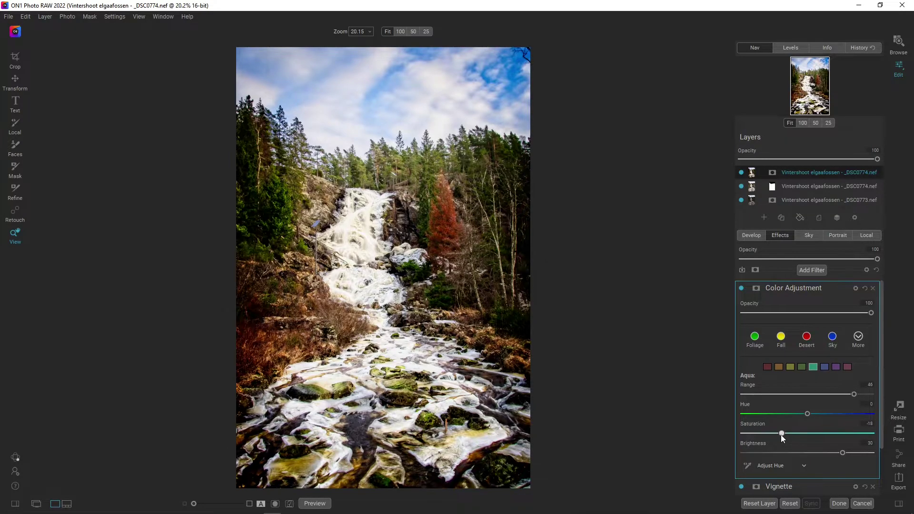
left_click(741, 288)
left_click(741, 289)
left_click(741, 288)
left_click(741, 288)
Lower the blue saturation to -20 and compare the sky with the Color Adjustment filter off and on.
left_click(825, 367)
left_click_drag(793, 433, 780, 436)
double_click(741, 288)
left_click(740, 288)
left_click(740, 288)
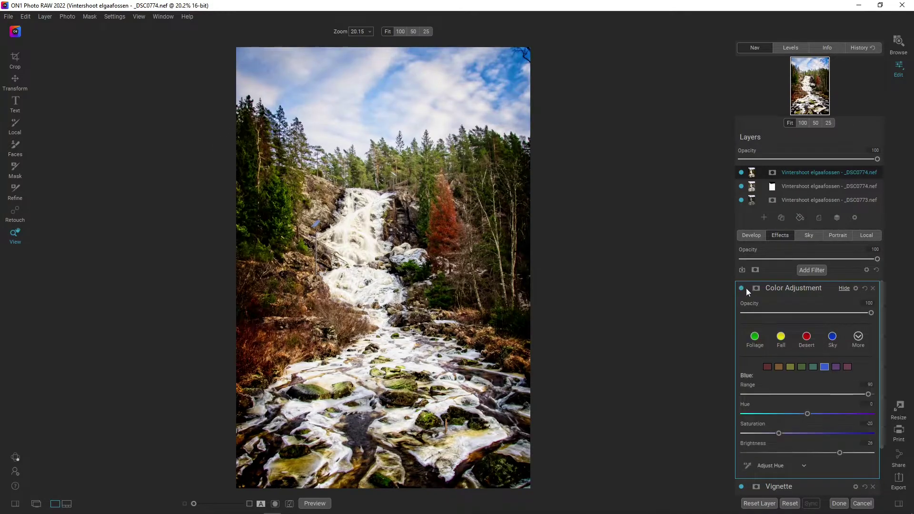
Compare the original exposure, the masked exposure, their blend and the finished image by toggling the layers' visibility.
left_click(741, 172)
left_click(742, 186)
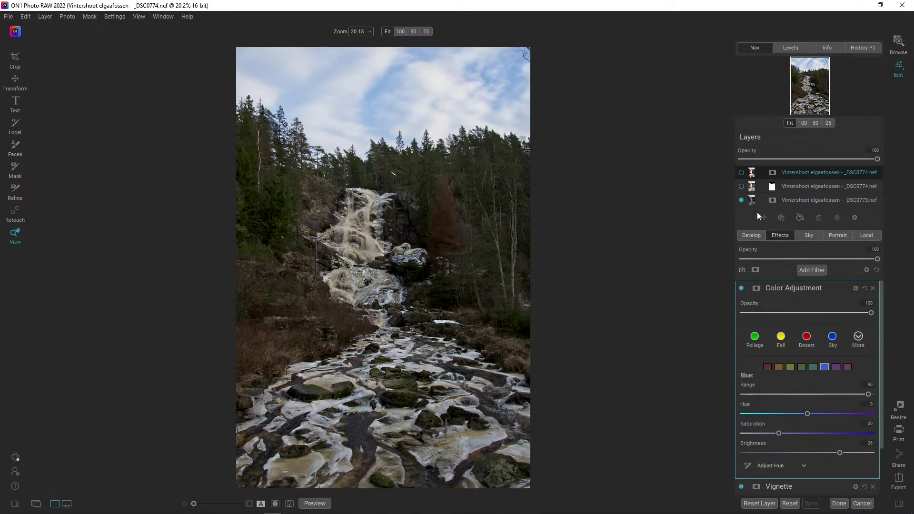
left_click(765, 199)
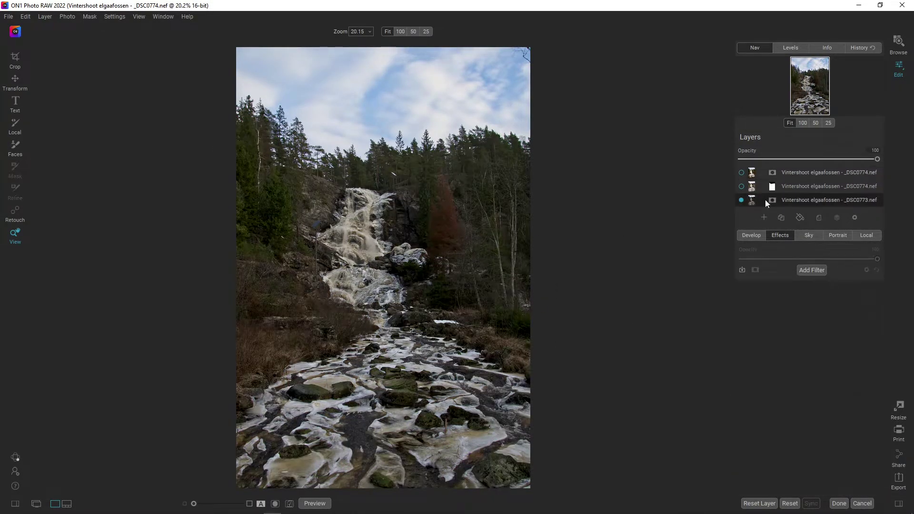
left_click(802, 187)
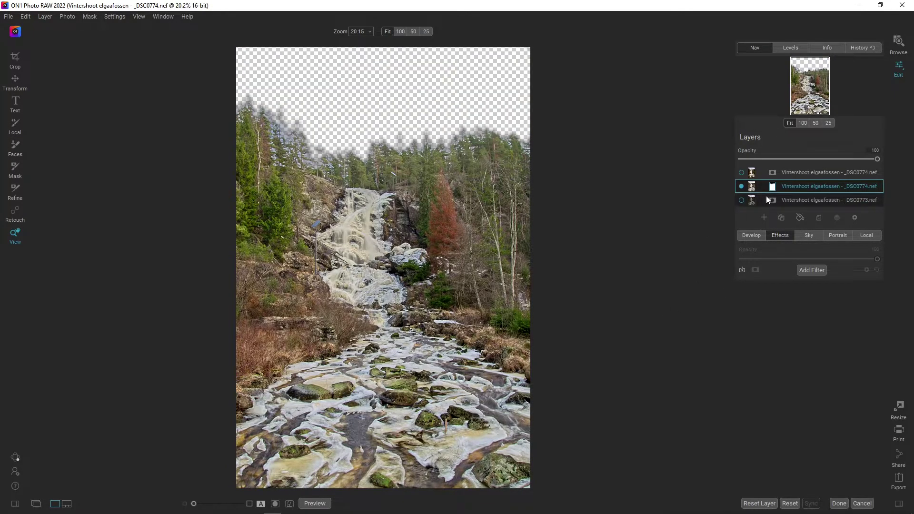
left_click(742, 200)
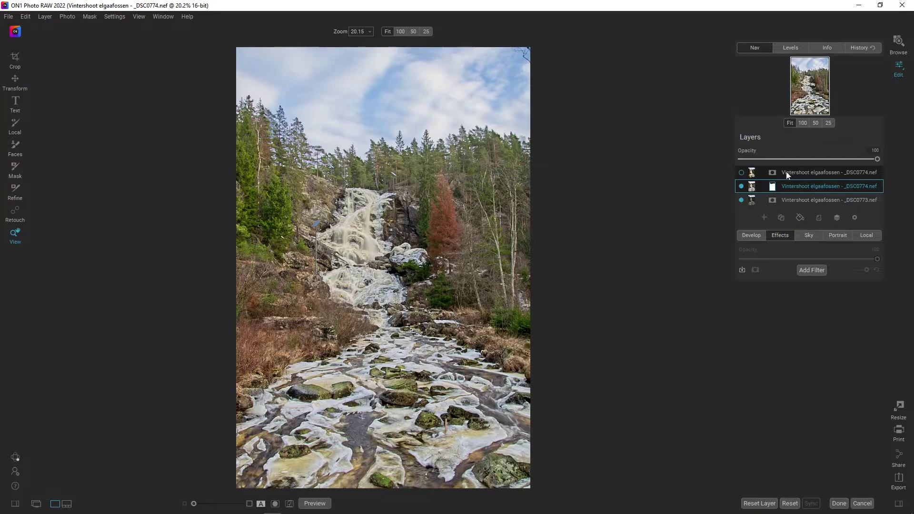
left_click(741, 174)
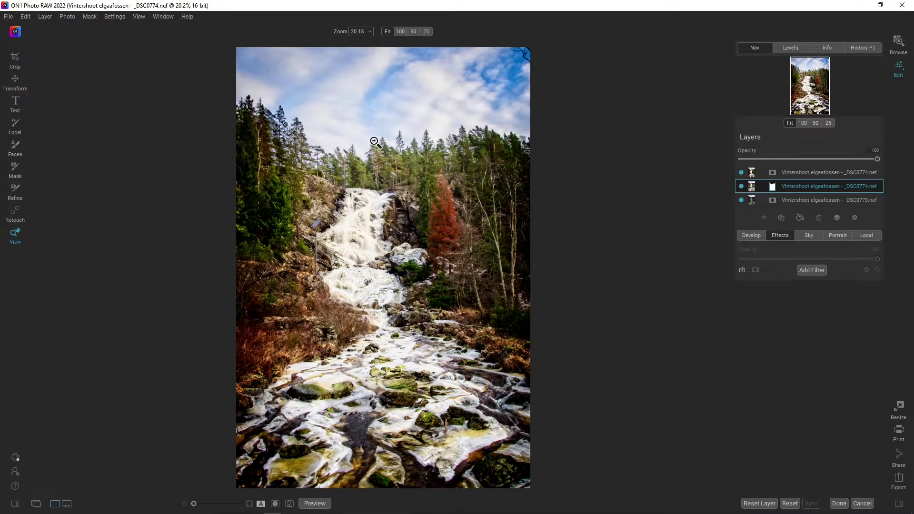
left_click(86, 16)
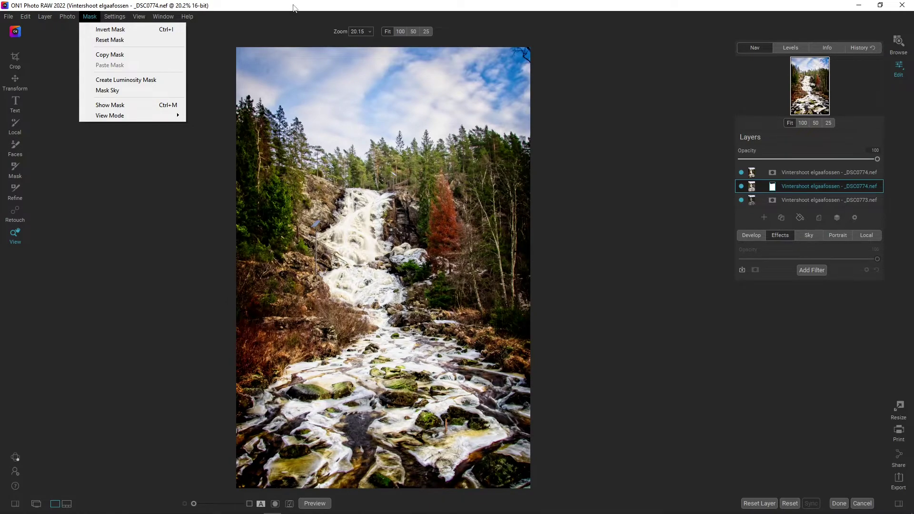
left_click(314, 16)
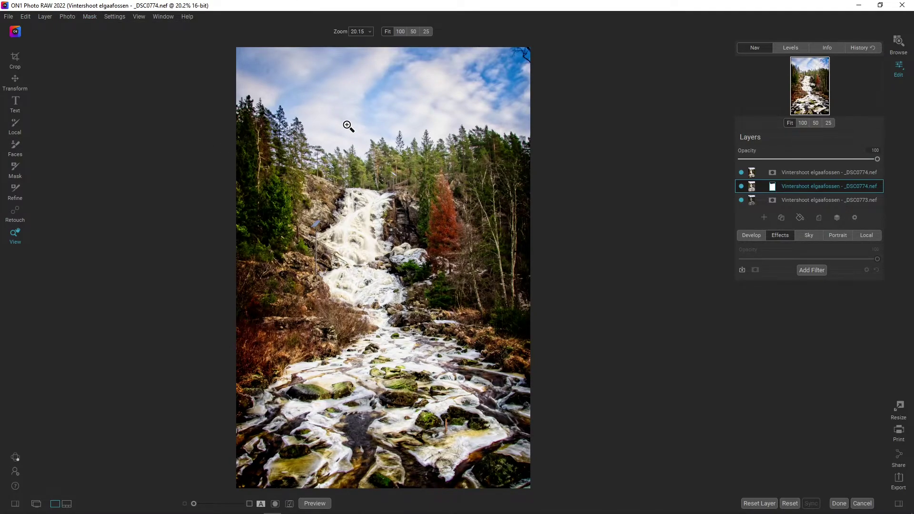